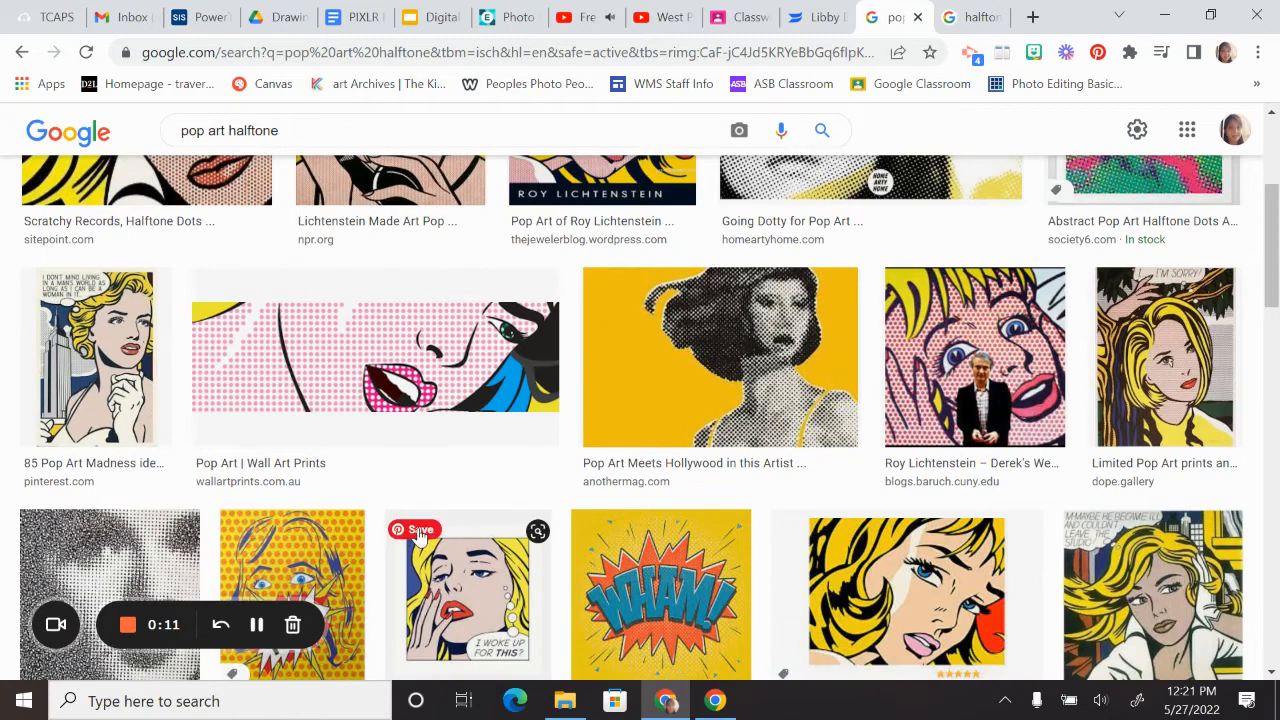
- Look through the pop art halftone image results for reference artwork with dot patterns
scroll(419, 537, "up", 1)
scroll(419, 537, "up", 2)
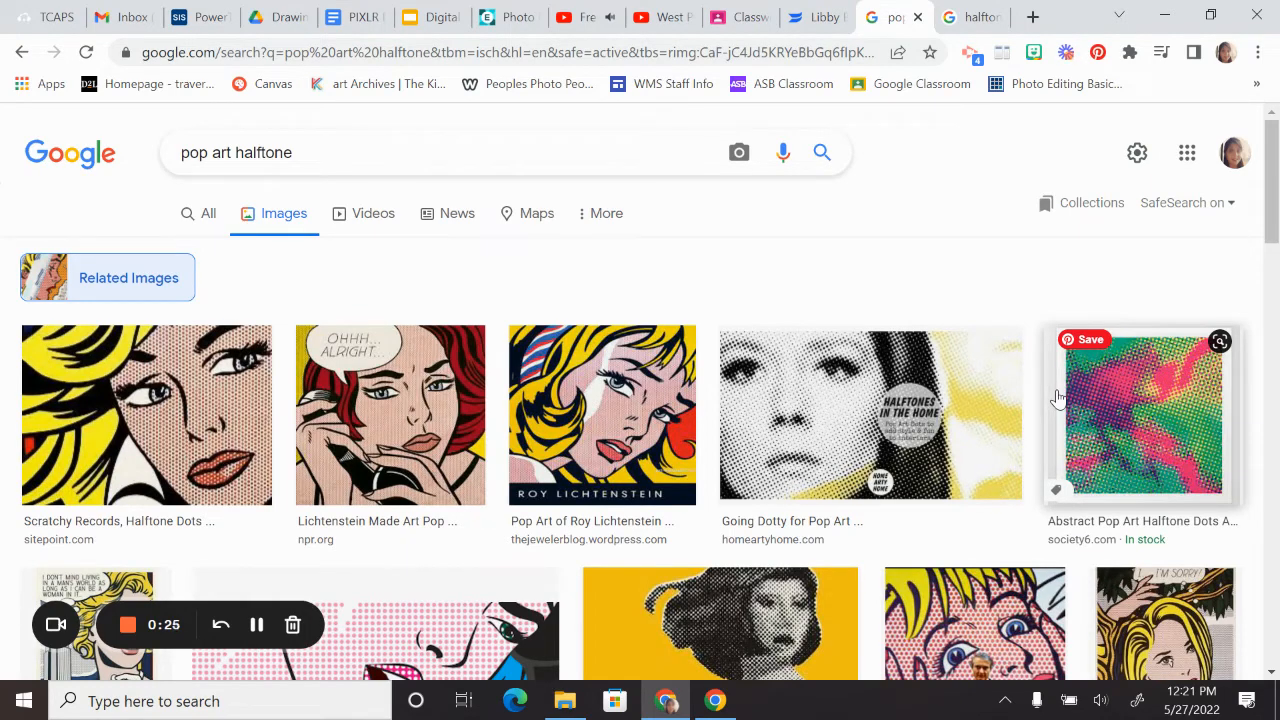
scroll(985, 410, "down", 1)
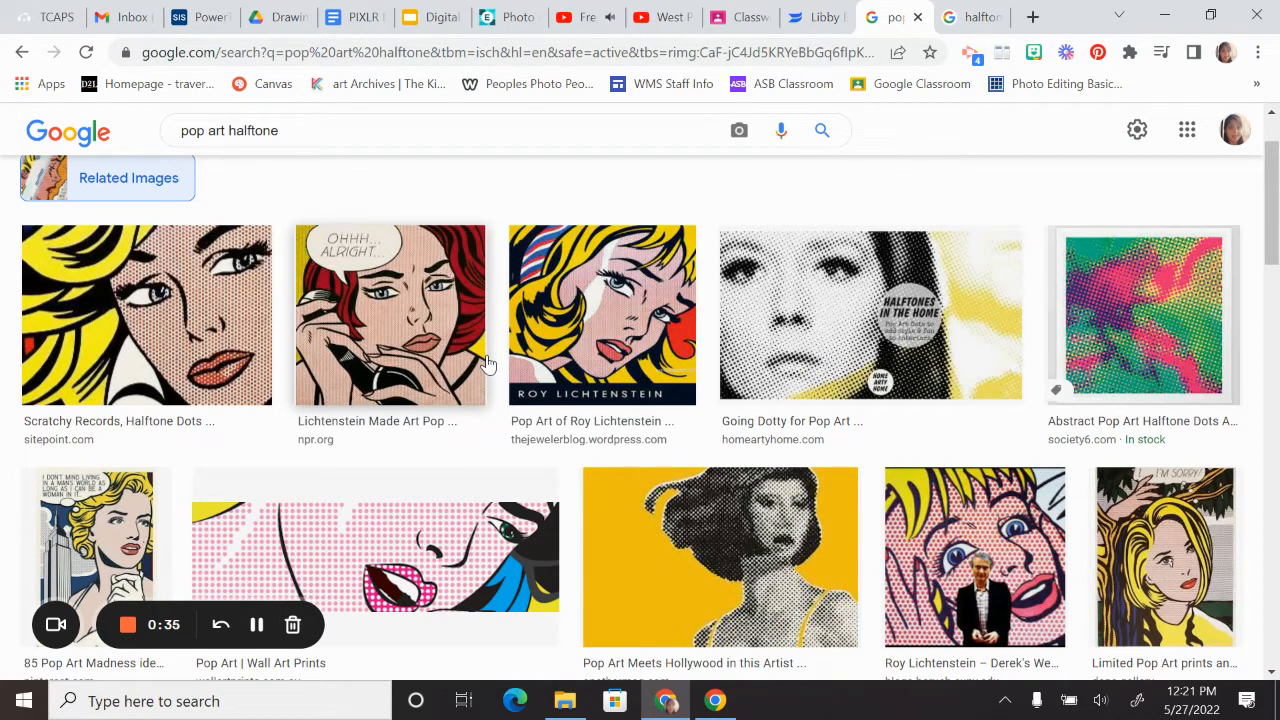
scroll(488, 380, "down", 3)
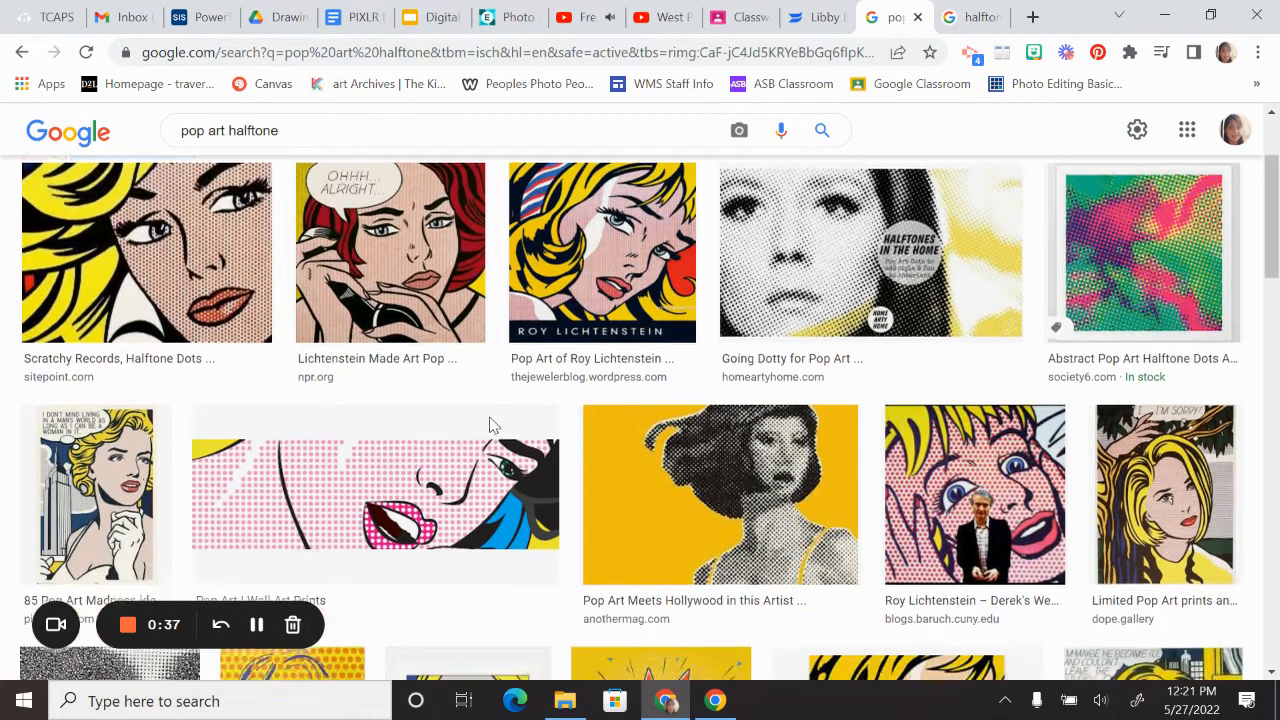
scroll(505, 470, "up", 3)
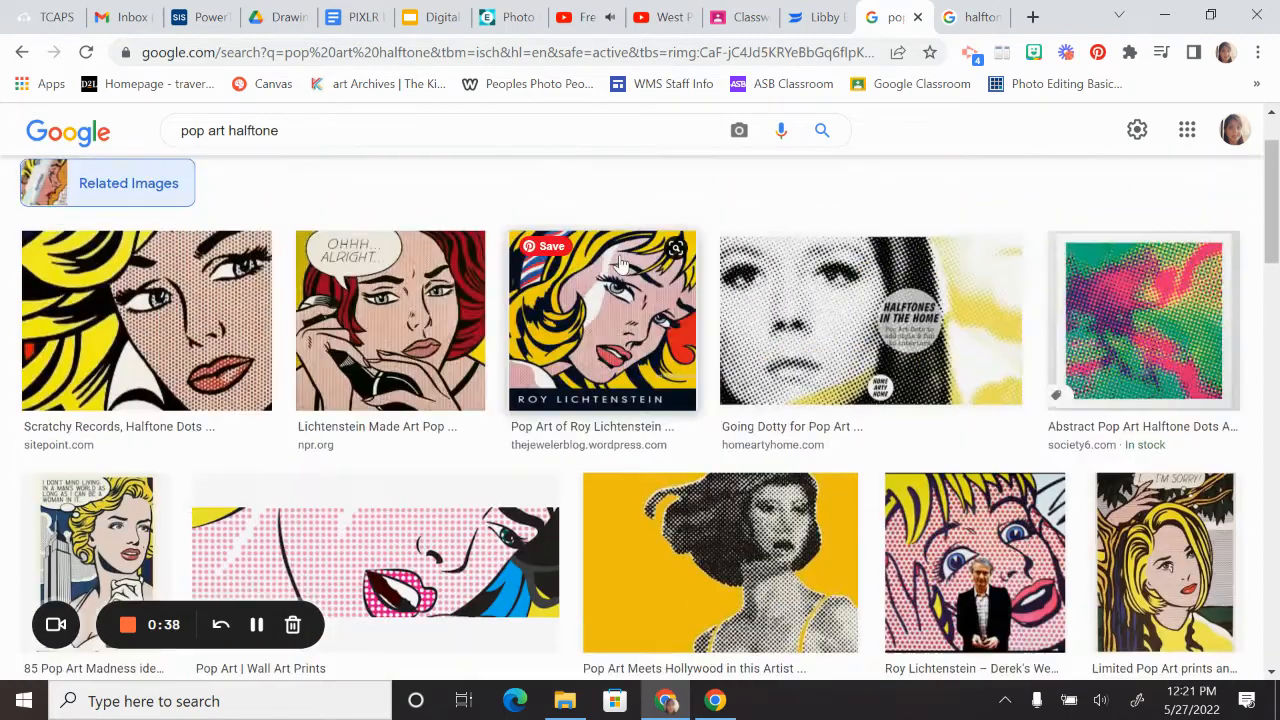
- Switch to Pixlr and compare the finished halftone camera image with the finished halftone portrait
left_click(511, 18)
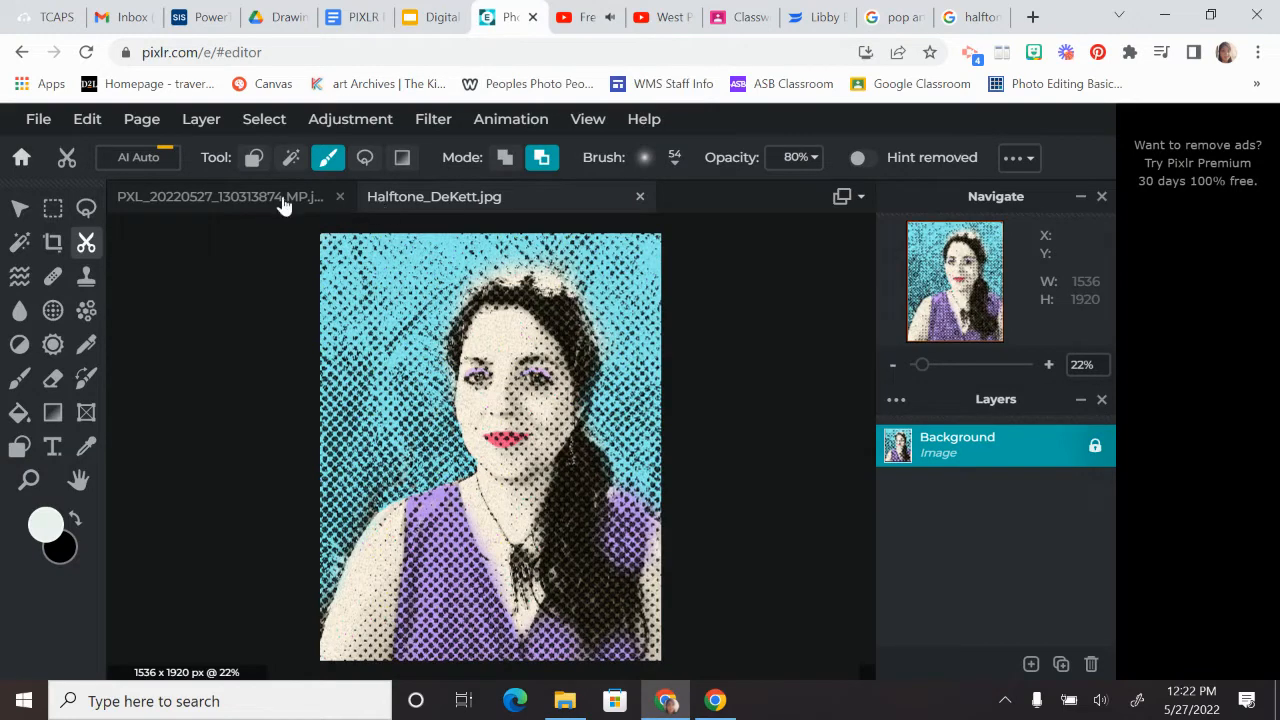
left_click(241, 201)
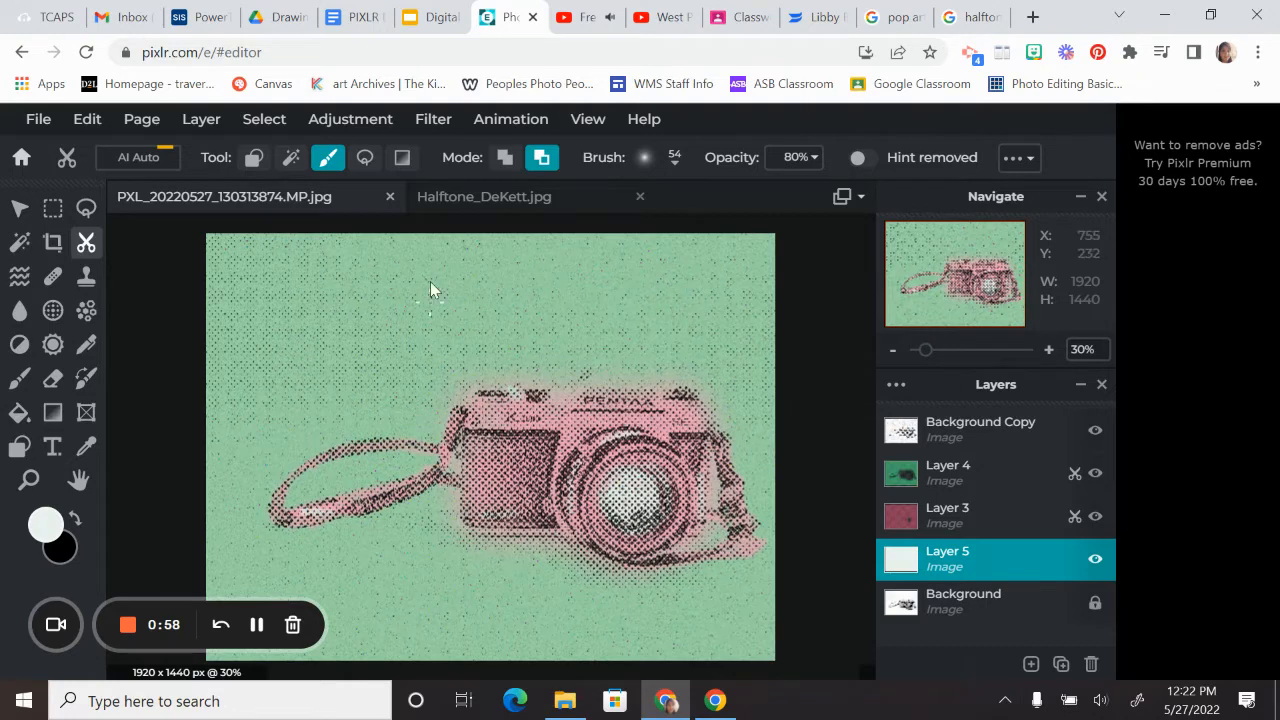
left_click(478, 204)
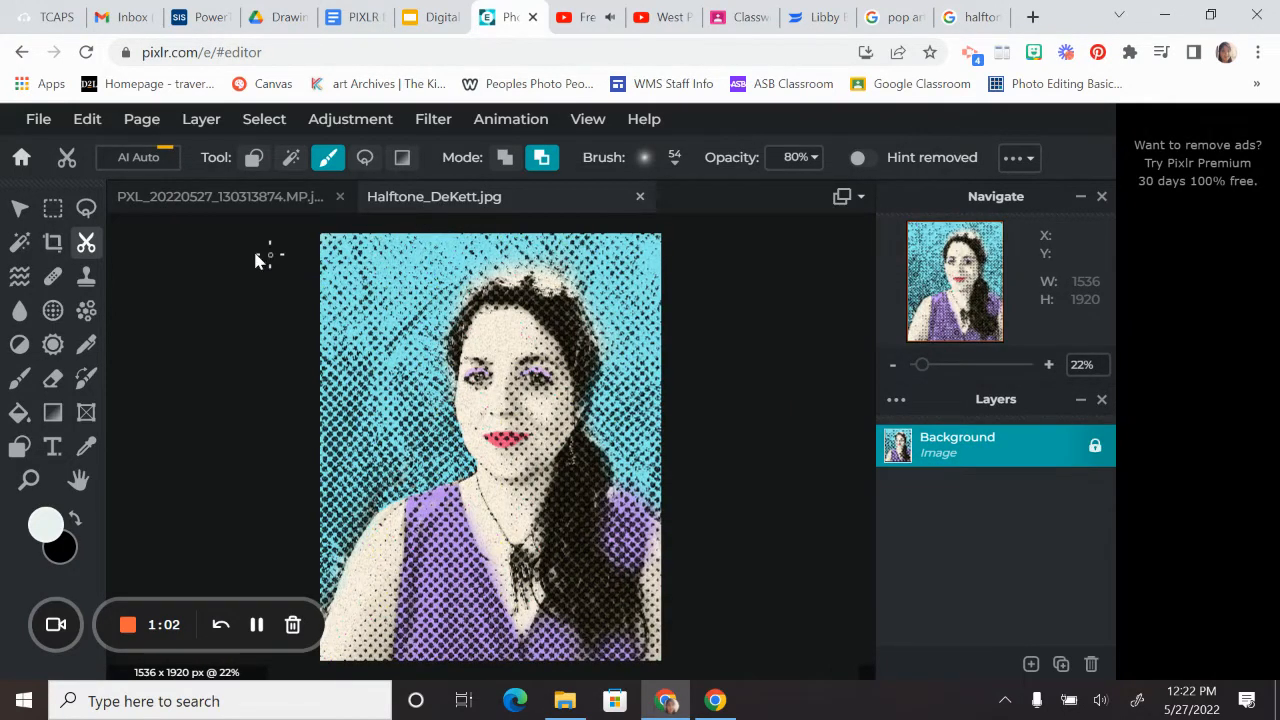
left_click(224, 197)
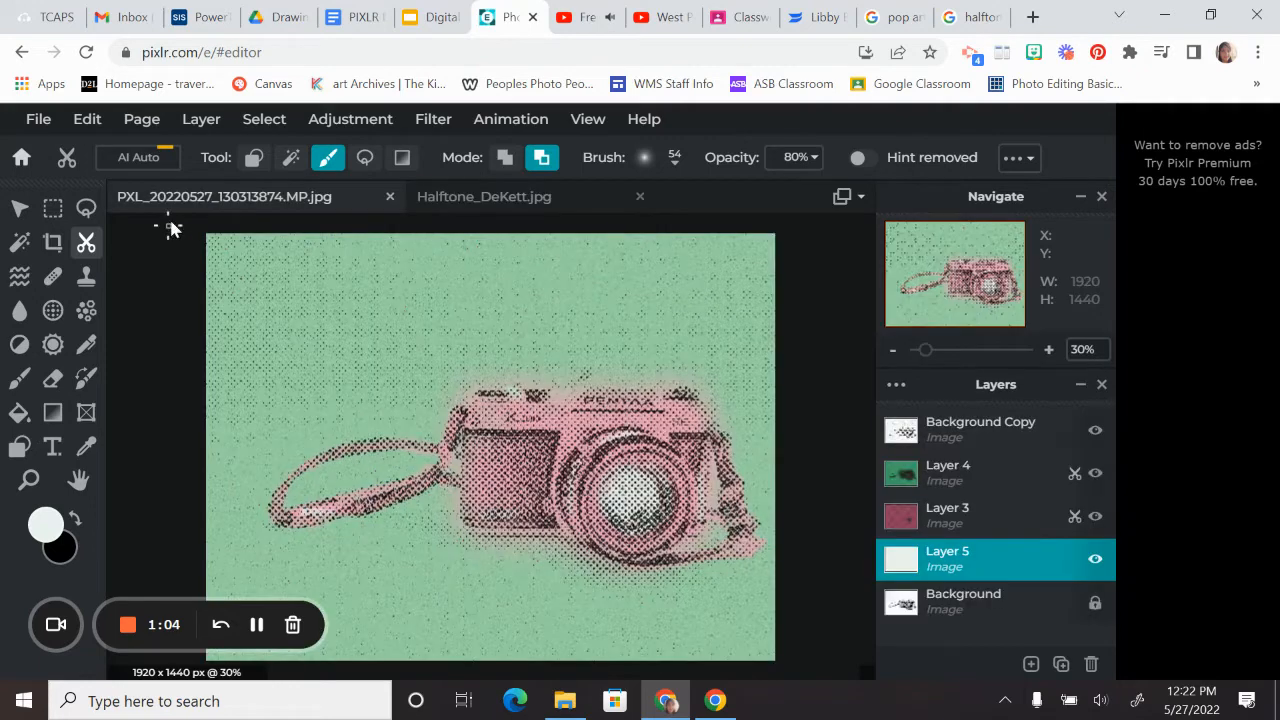
- Open the original camera photo from Downloads at Full HD size, 1920 x 1440, and convert it with Auto B&W
left_click(40, 126)
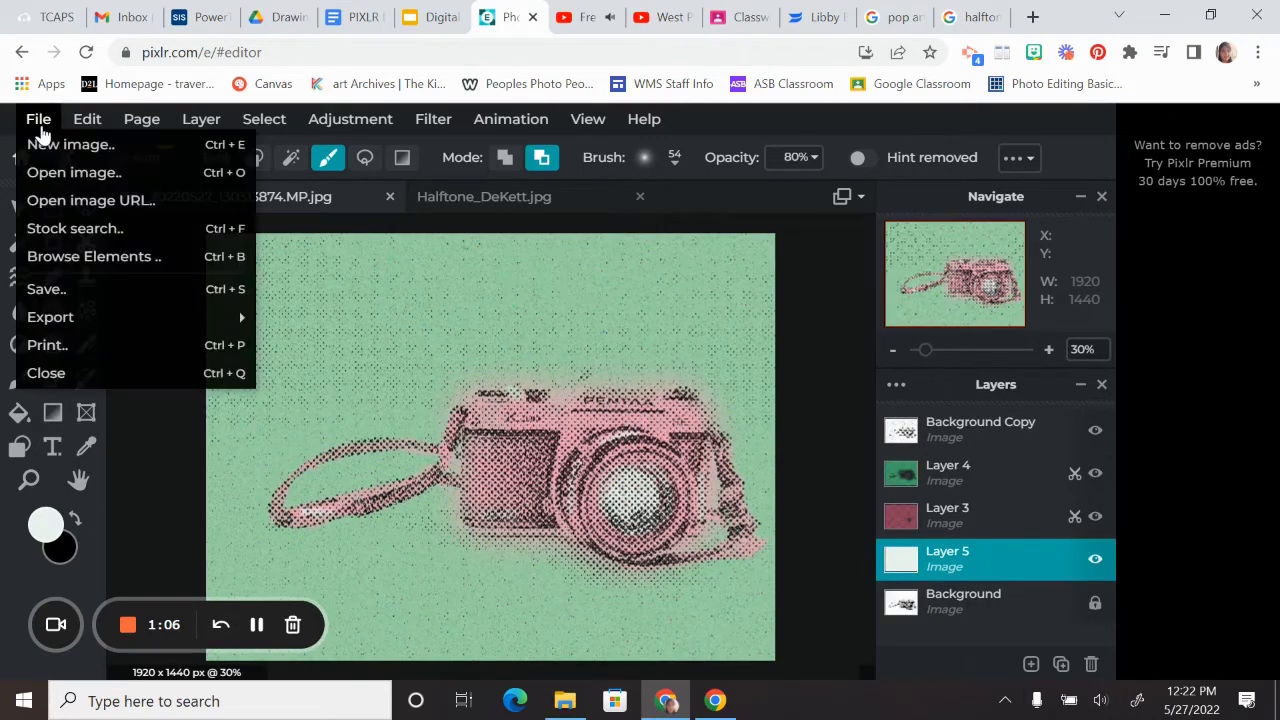
left_click(62, 173)
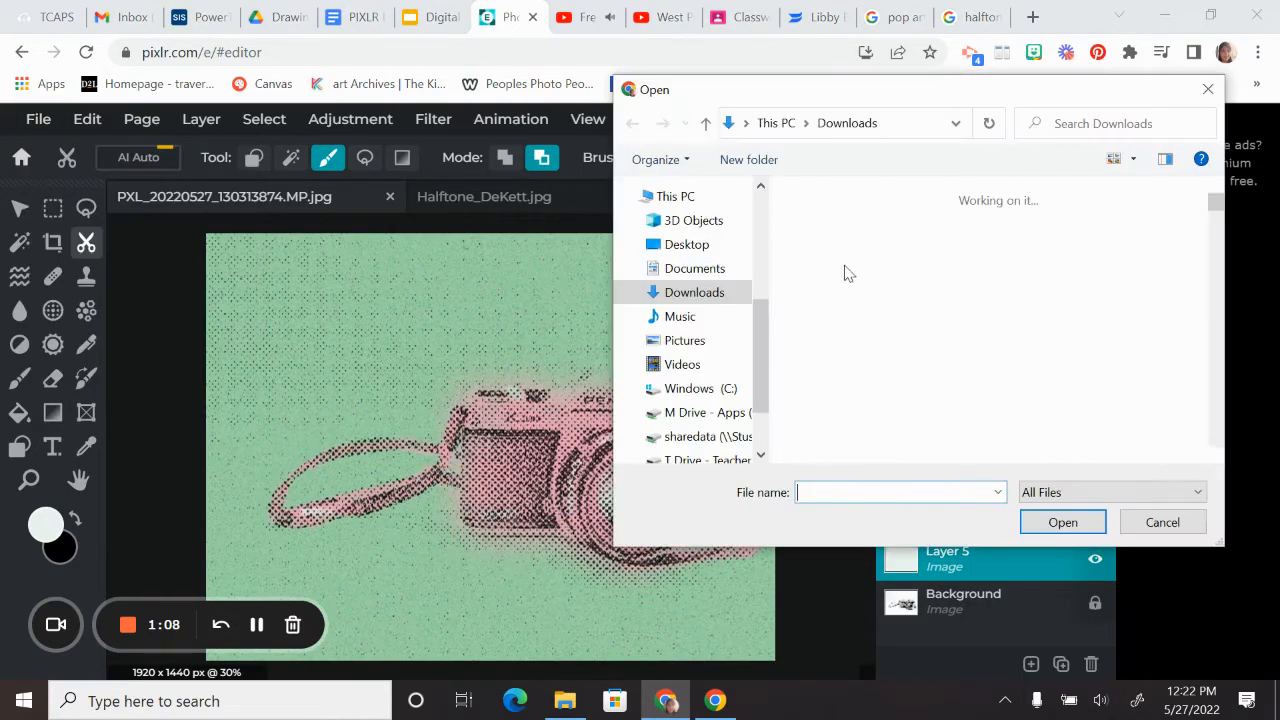
double_click(1042, 278)
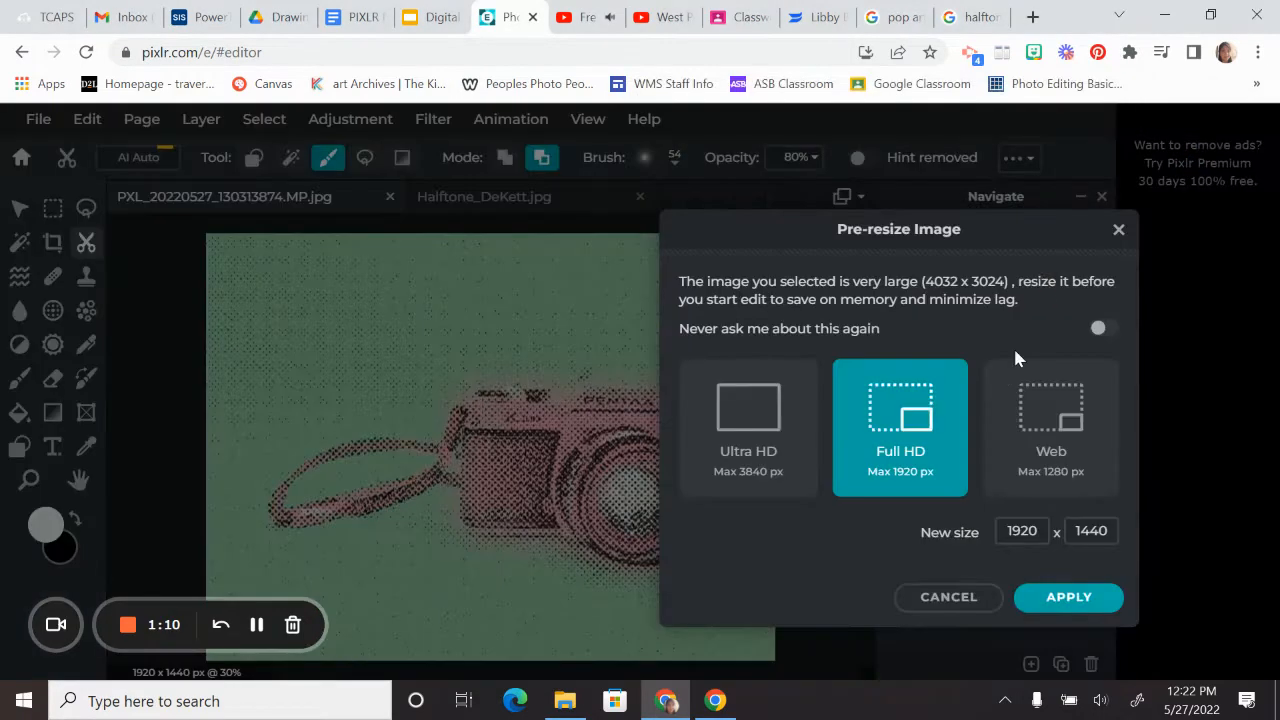
left_click(1046, 600)
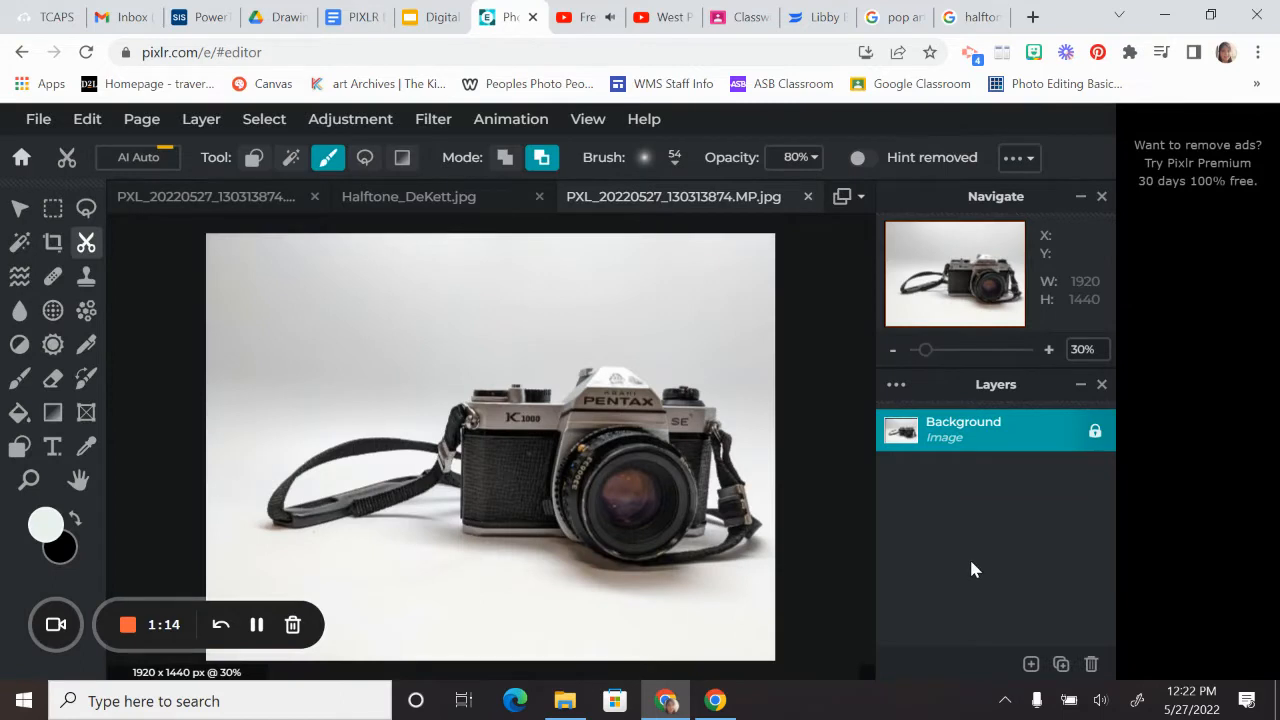
left_click(358, 125)
left_click(358, 198)
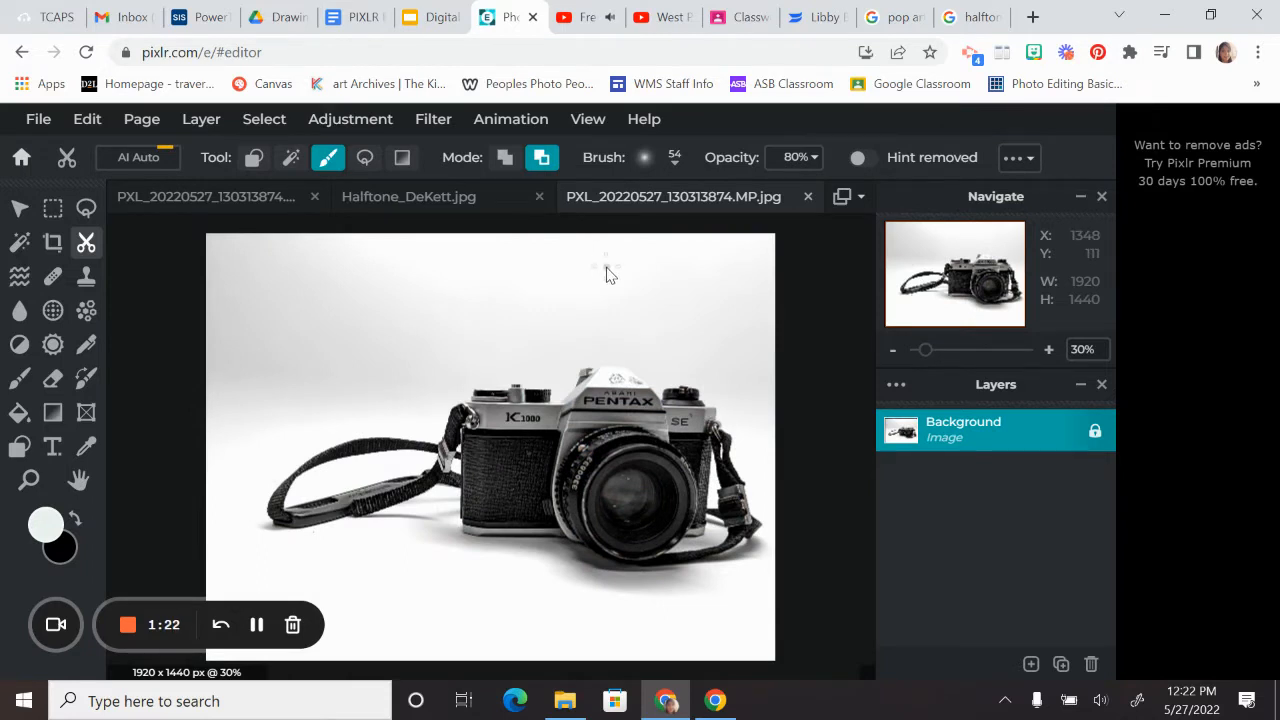
- Apply Levels to the camera photo with input values 9, 0.4 and 246 and output values 3 and 255
left_click(350, 120)
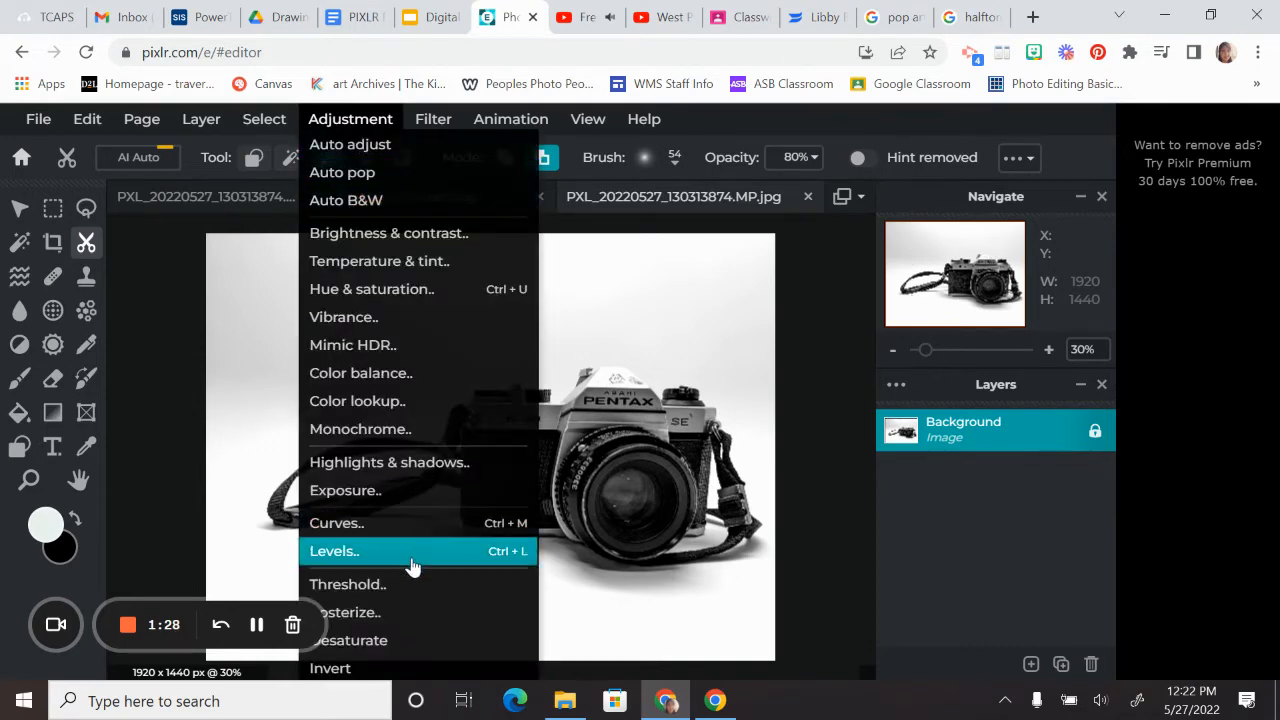
left_click(340, 551)
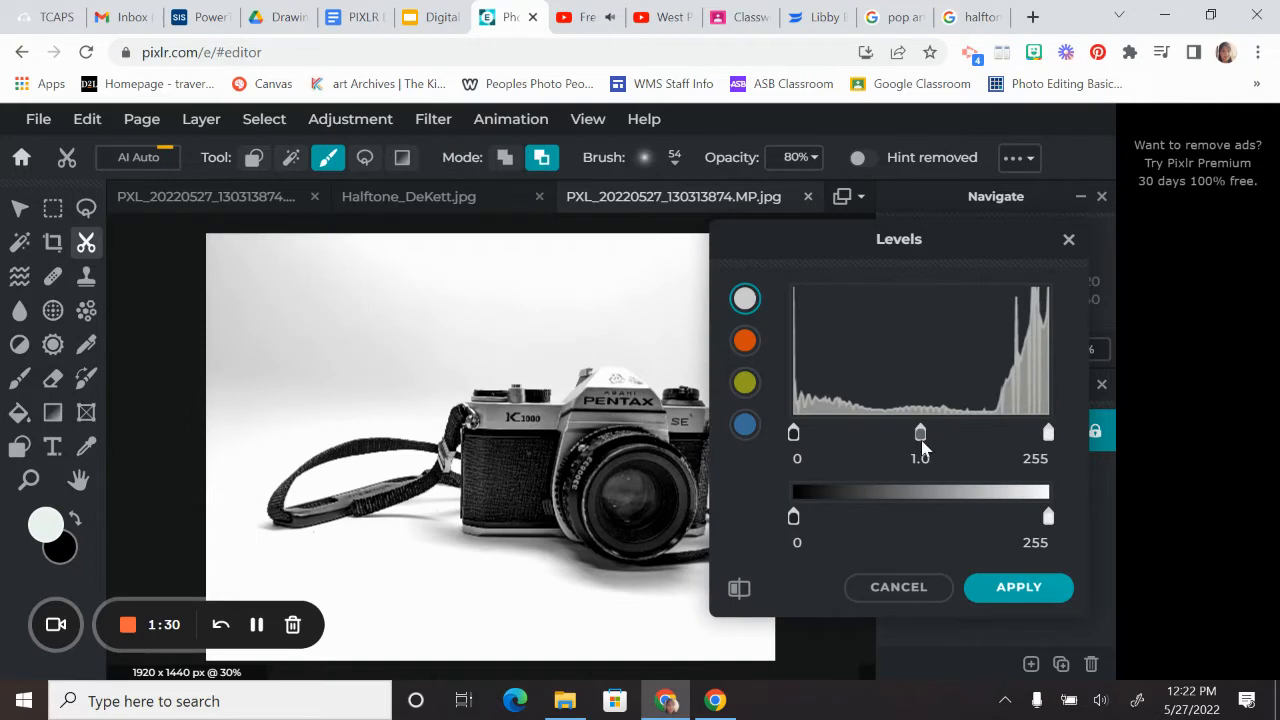
left_click_drag(920, 432, 802, 434)
mouse_move(1046, 434)
left_mouse_down()
mouse_move(1023, 434)
mouse_move(1039, 434)
left_mouse_up()
mouse_move(873, 434)
left_mouse_down()
mouse_move(910, 434)
mouse_move(867, 434)
left_mouse_up()
mouse_move(795, 517)
left_mouse_down()
mouse_move(829, 517)
mouse_move(797, 517)
left_mouse_up()
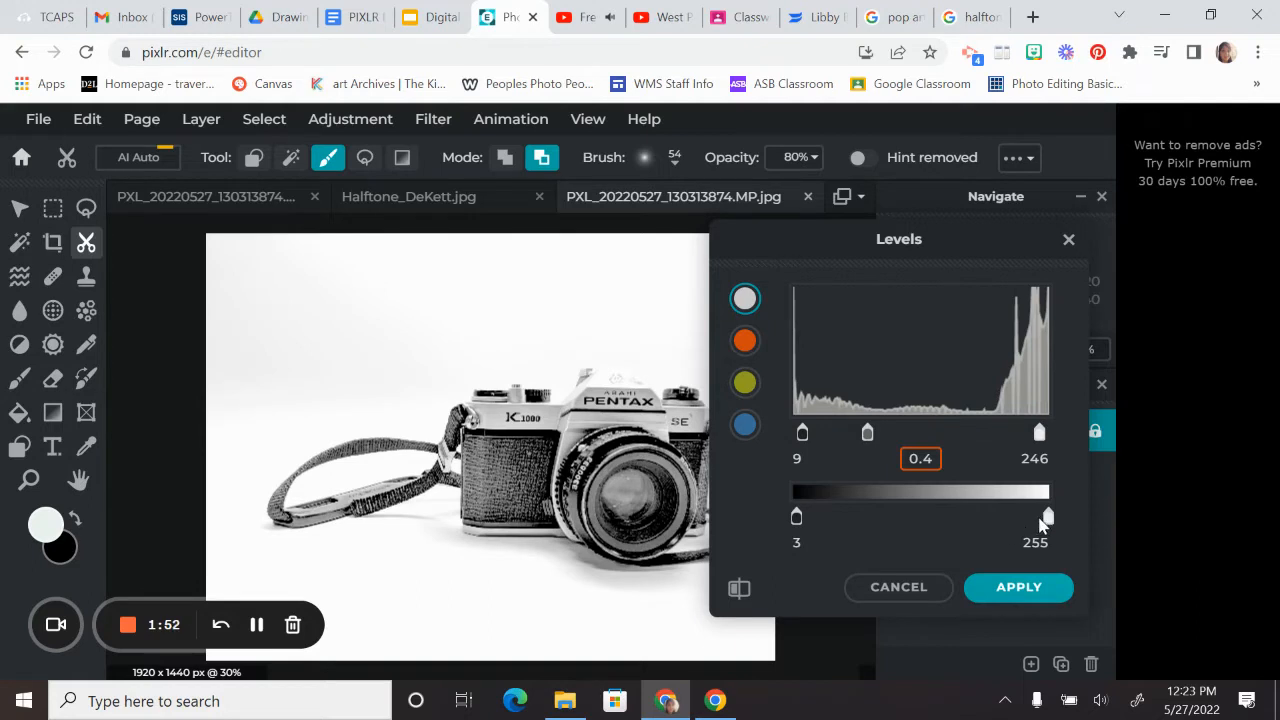
mouse_move(1047, 517)
left_mouse_down()
mouse_move(996, 530)
mouse_move(1052, 527)
left_mouse_up()
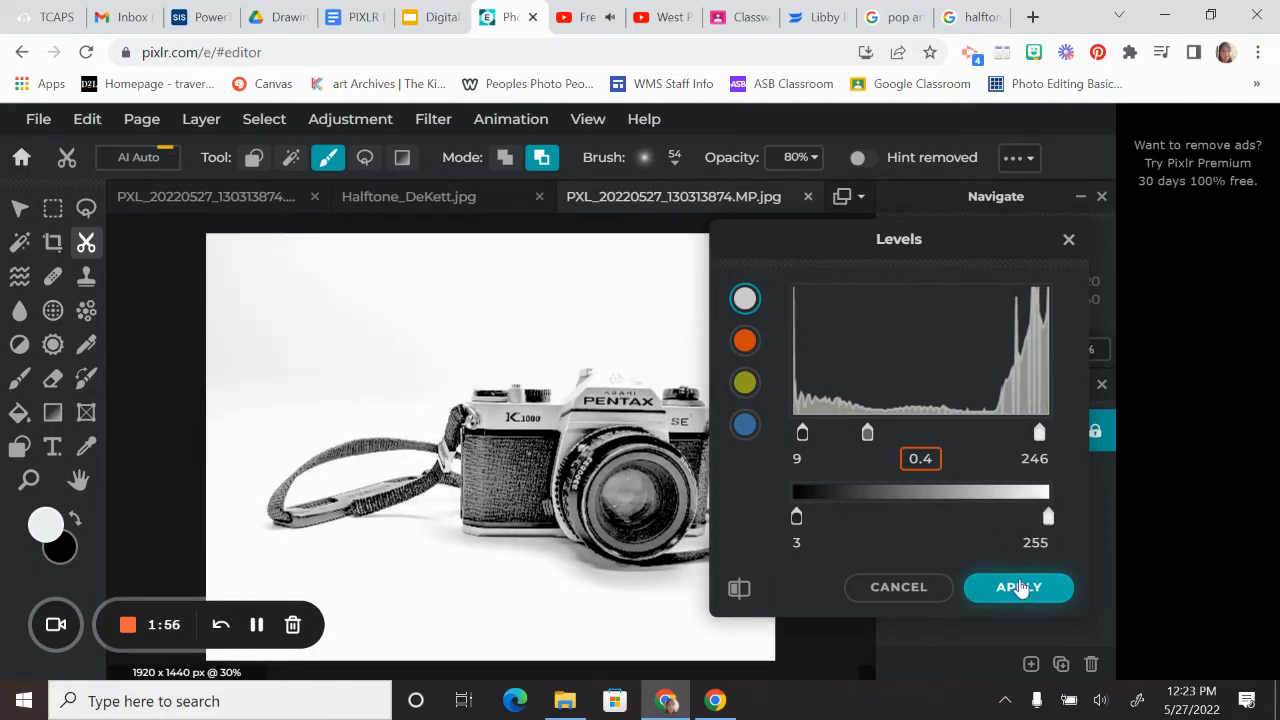
left_click(1020, 587)
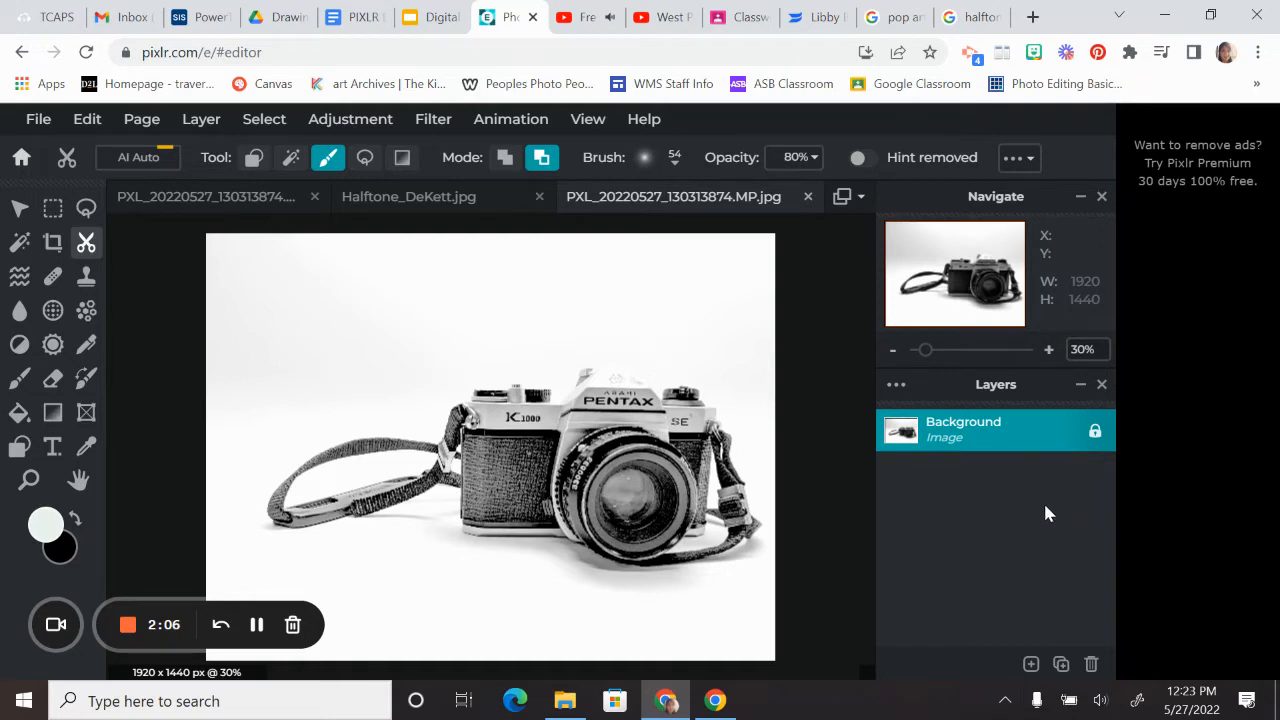
- Unlock the Background layer and duplicate it
left_click(1094, 430)
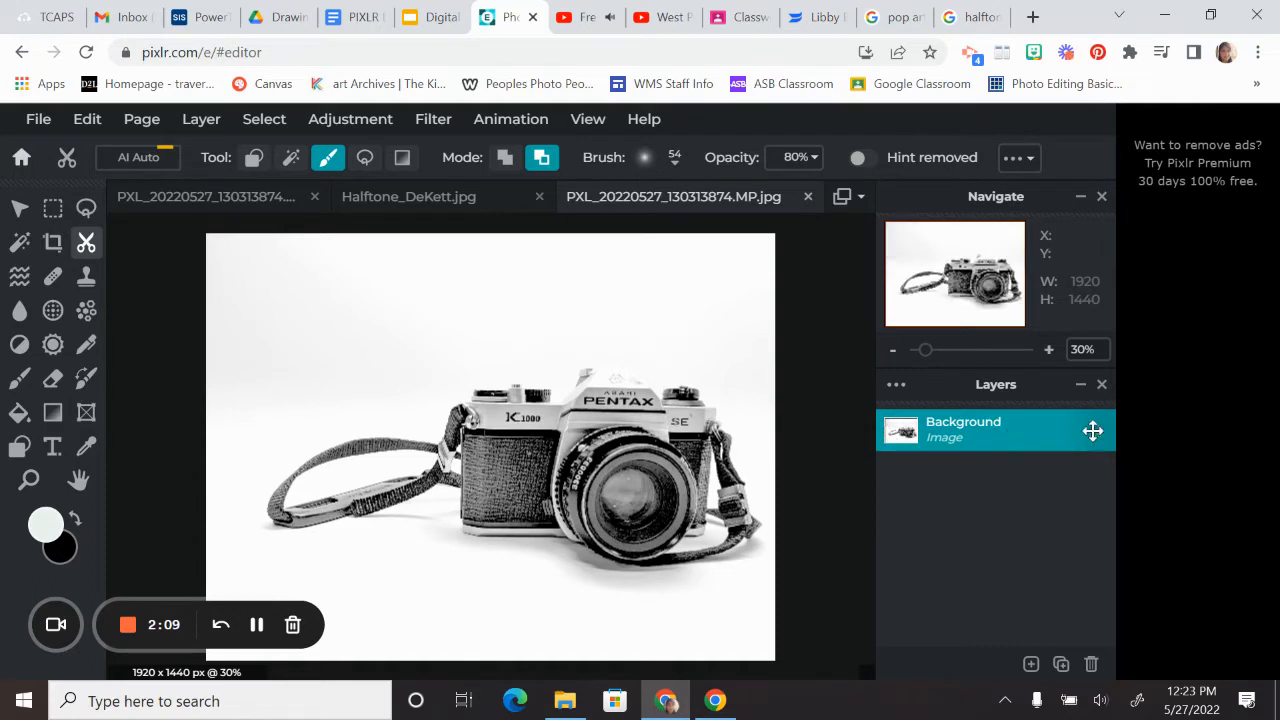
left_click(212, 121)
left_click(218, 182)
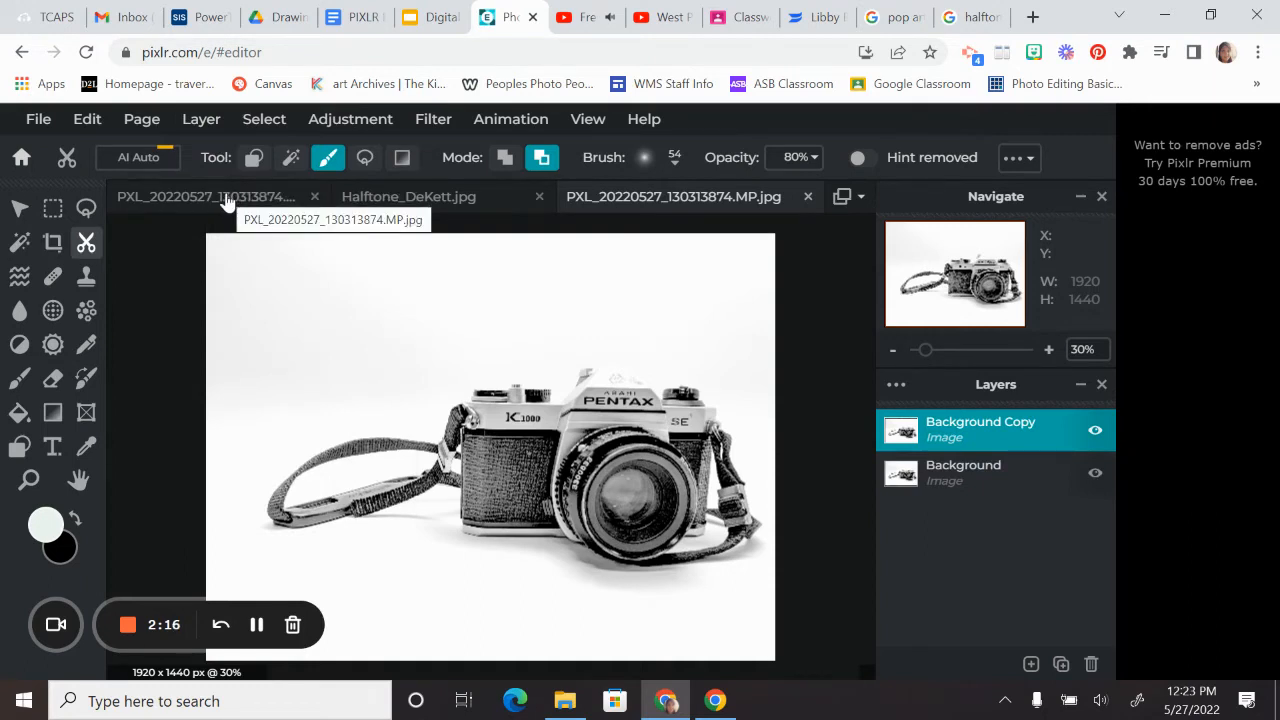
- Apply the Halftone filter to the Background Copy layer with a frequency of 114
left_click(427, 125)
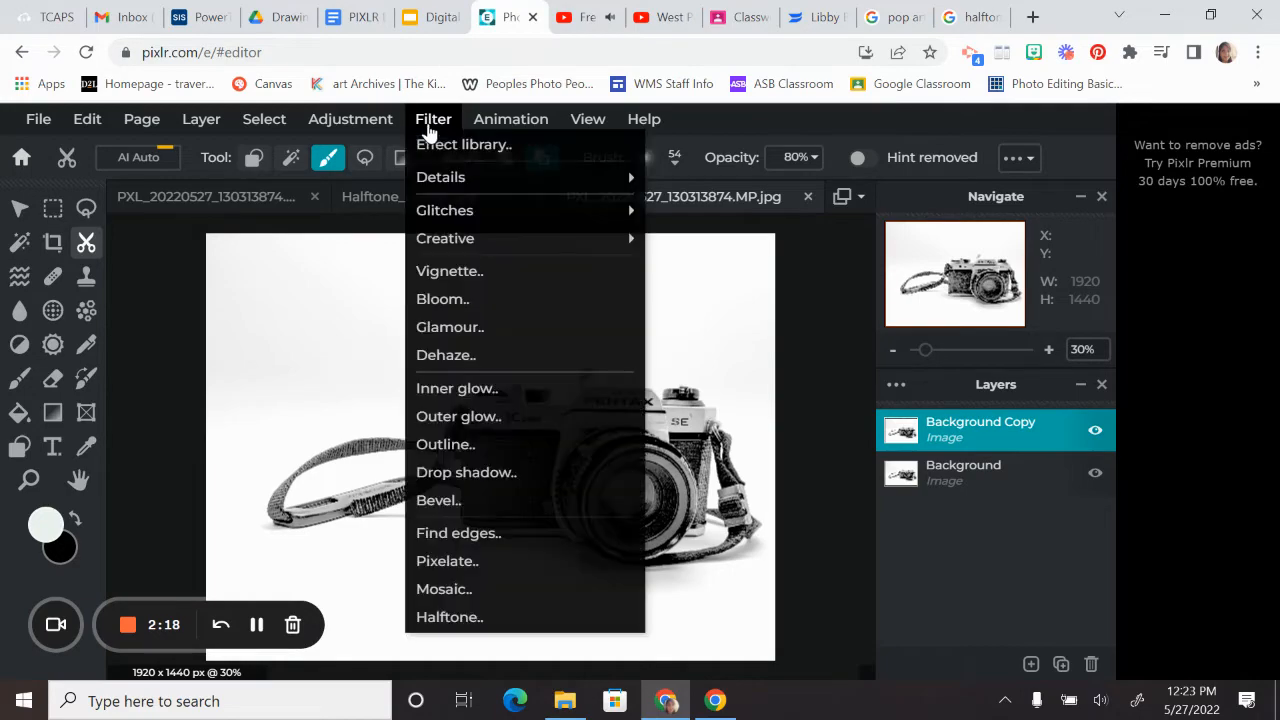
left_click(486, 614)
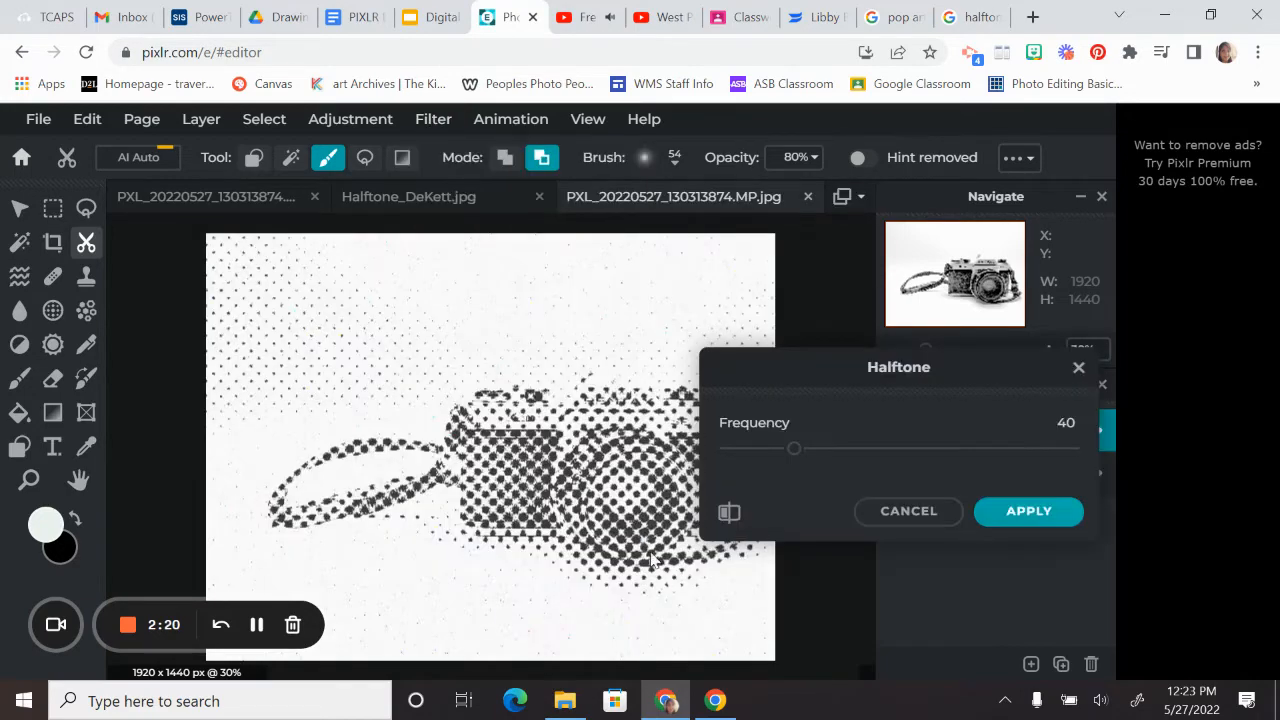
left_click_drag(799, 452, 924, 454)
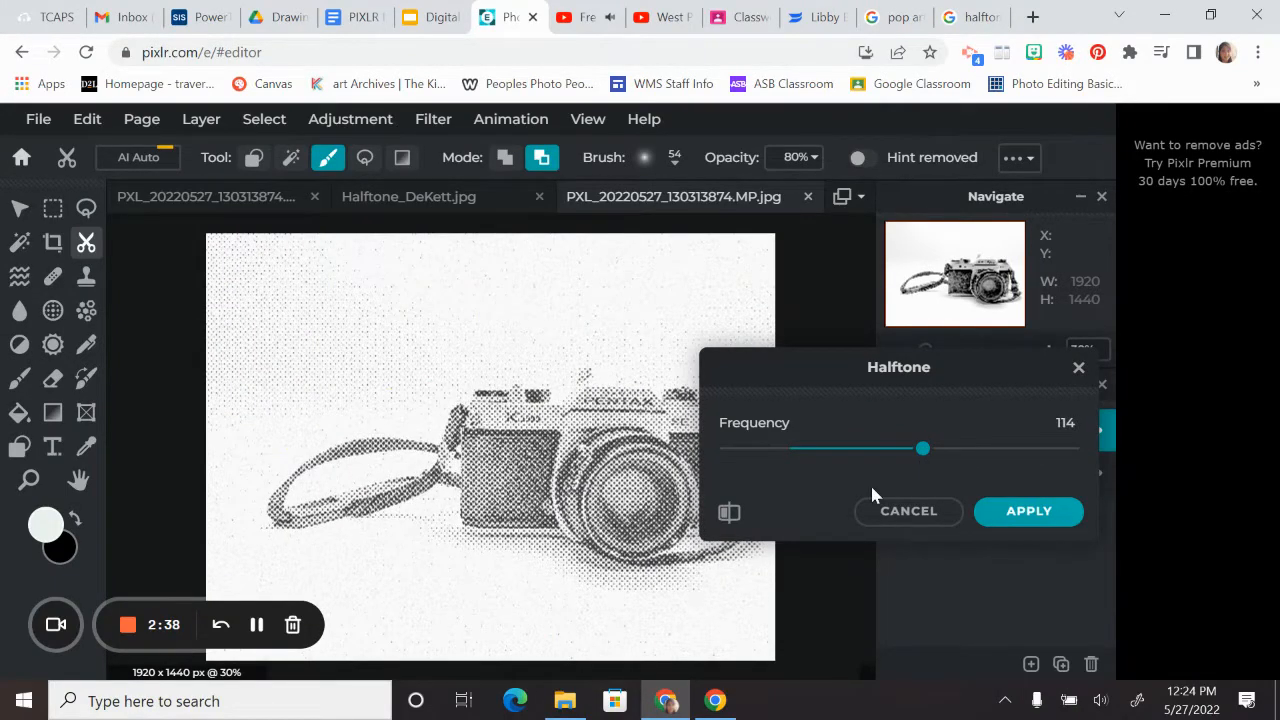
left_click(1016, 514)
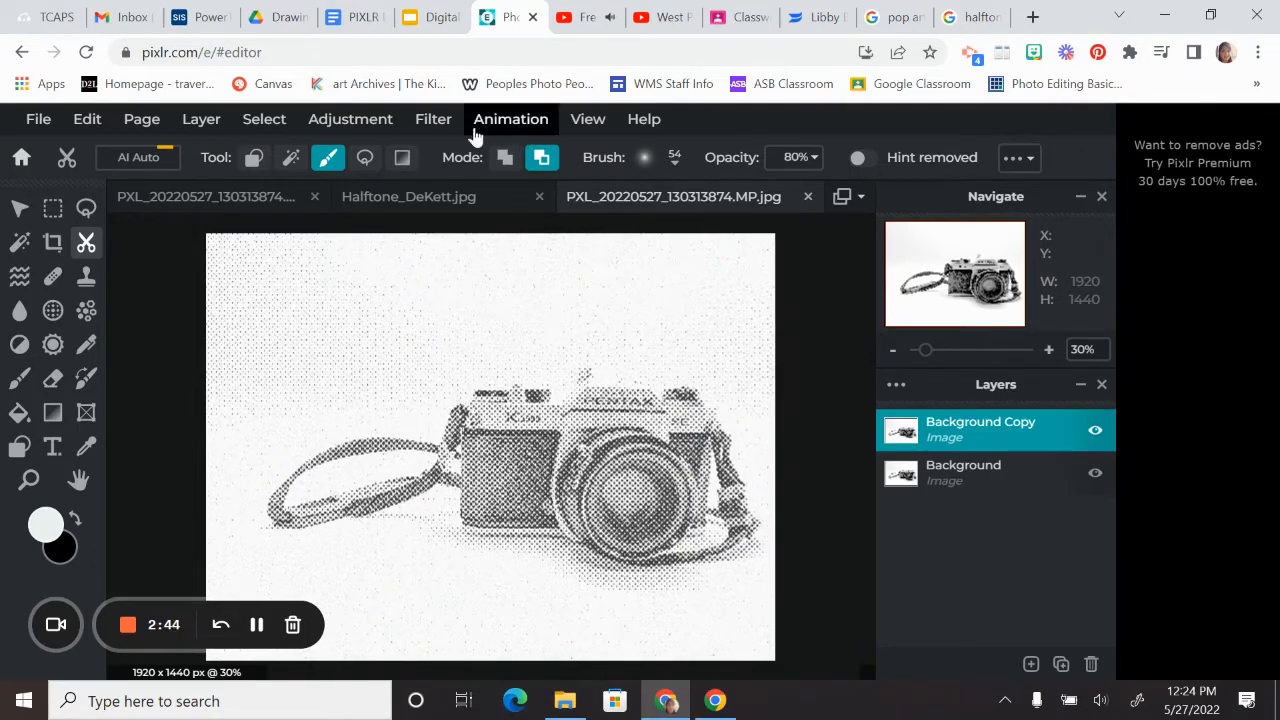
- Sharpen the halftone dots on the Background Copy layer with an amount of 37
left_click(438, 131)
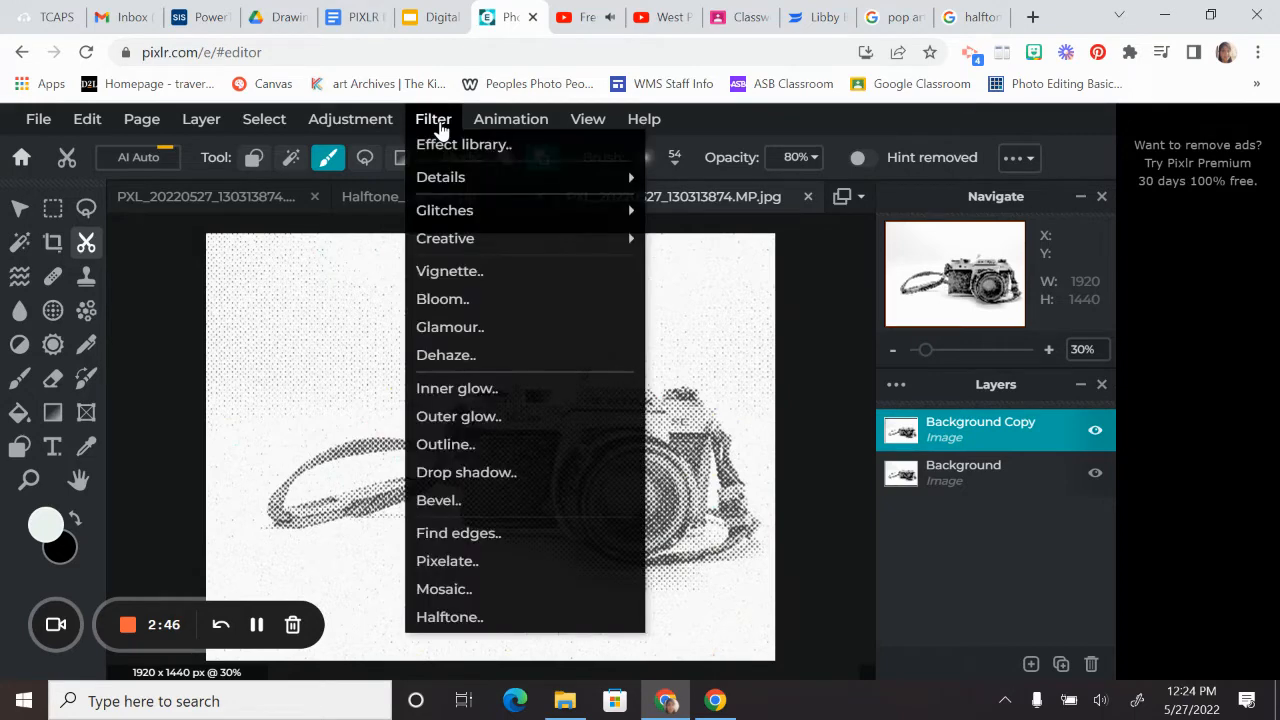
mouse_move(440, 177)
left_click(657, 176)
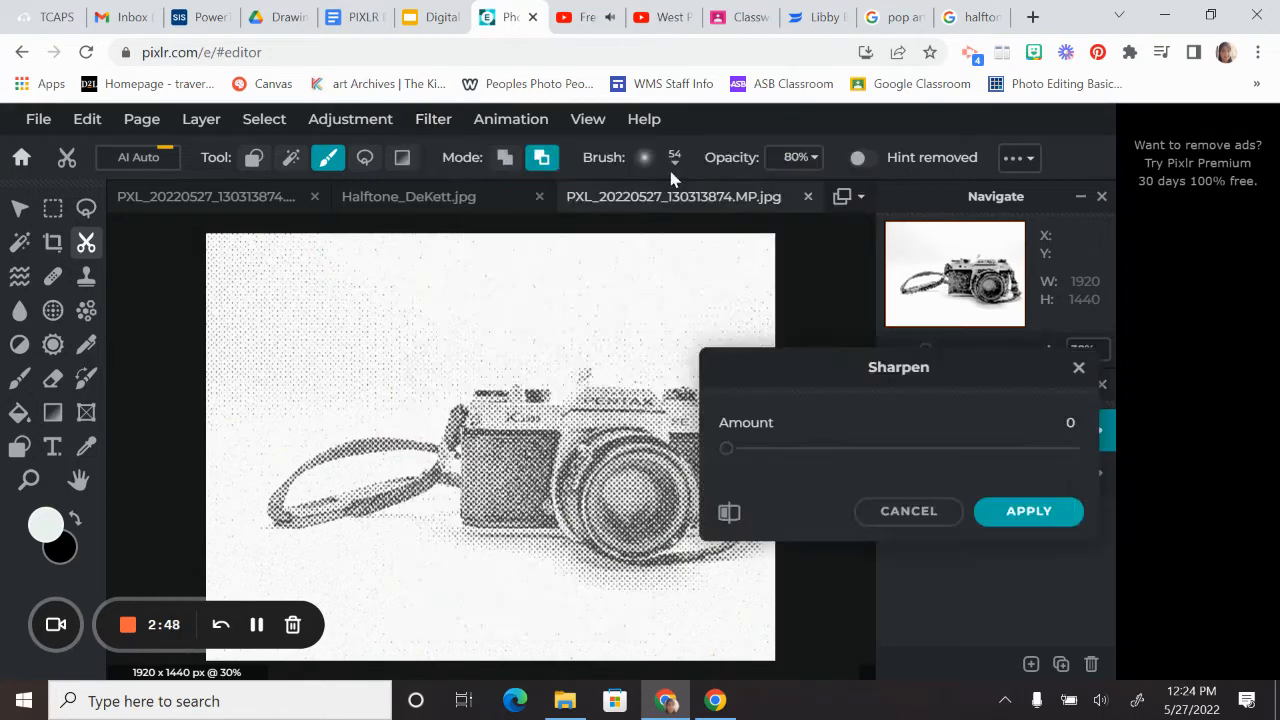
left_click_drag(731, 455, 855, 430)
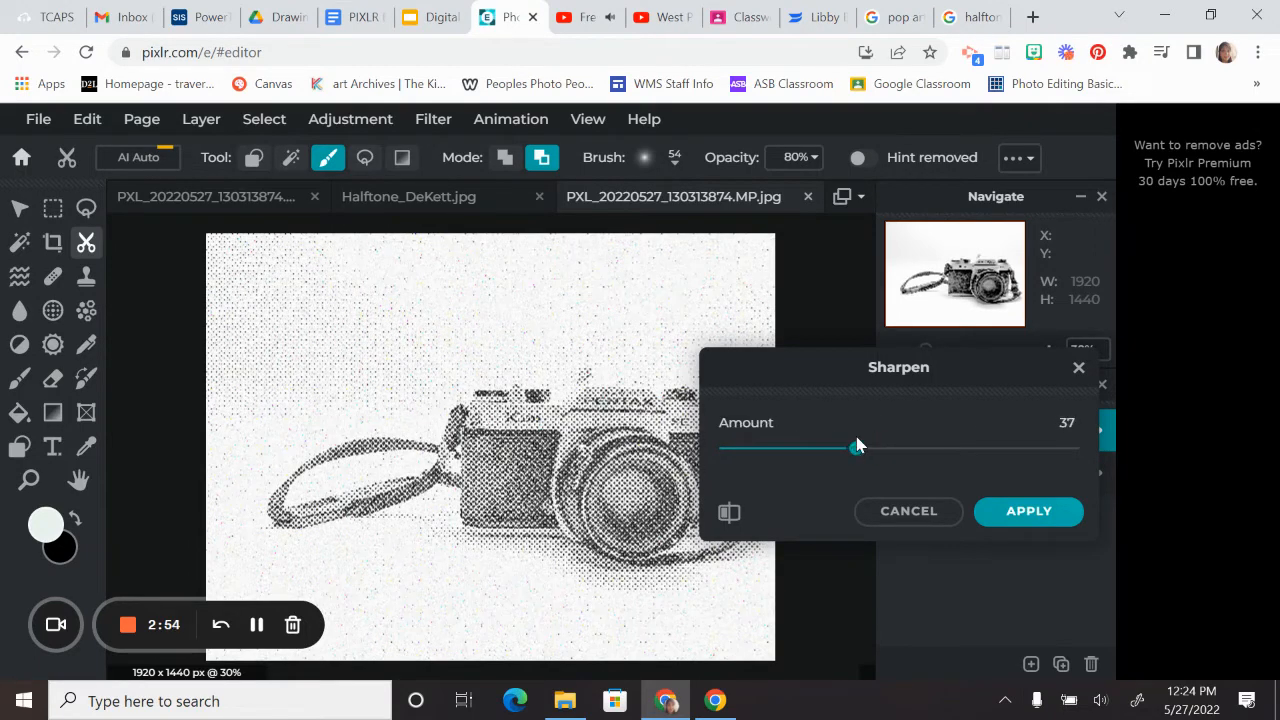
left_click(1008, 514)
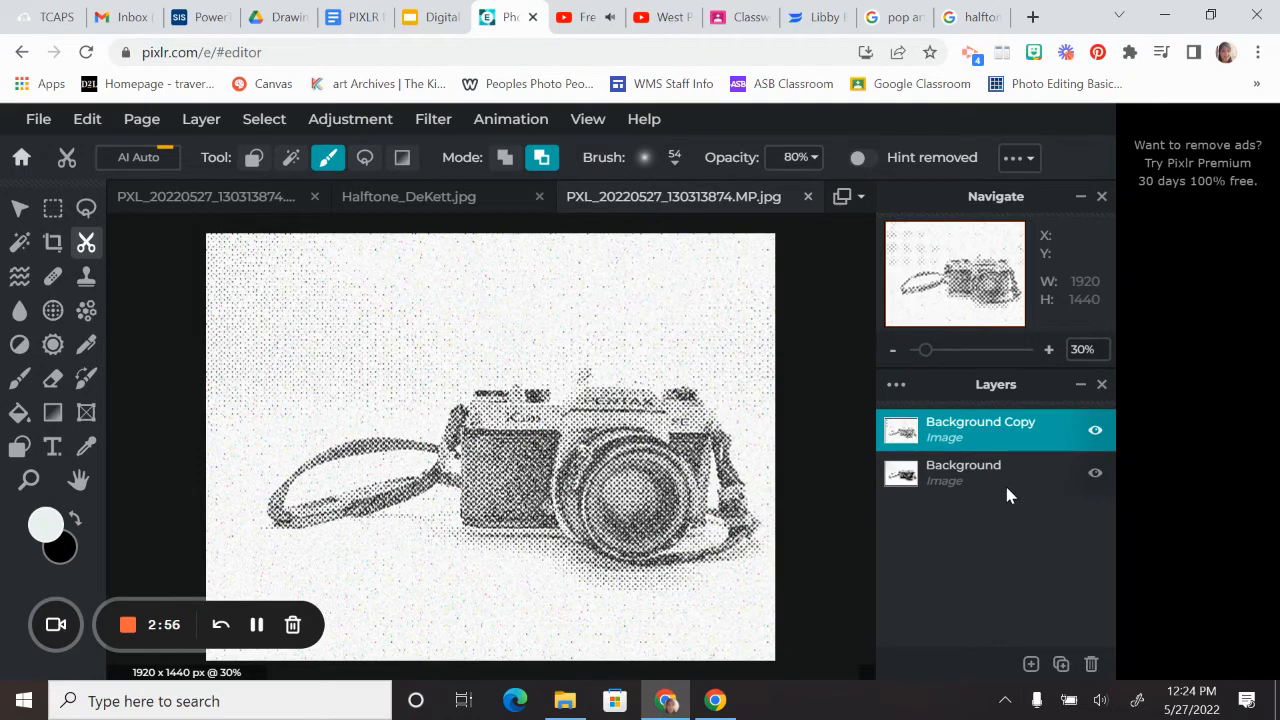
- Set the Background Copy layer's blend mode to Multiply and close its layer settings
left_click(896, 388)
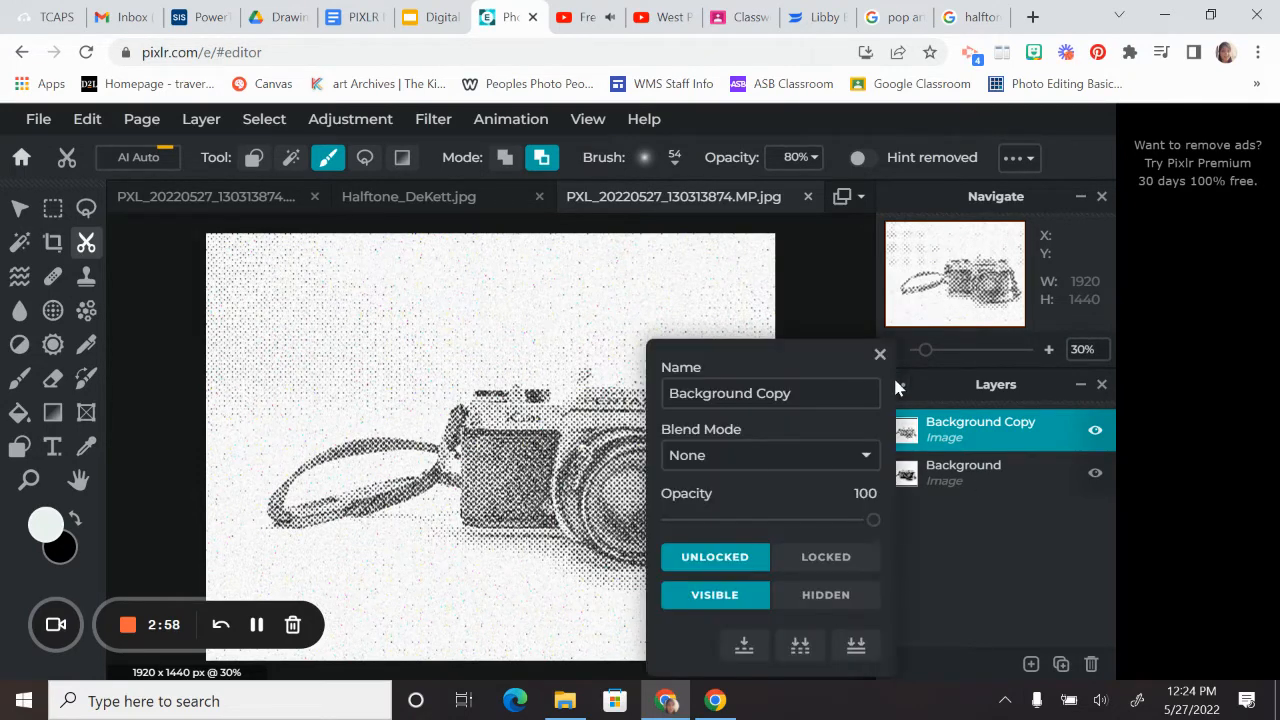
left_click(864, 458)
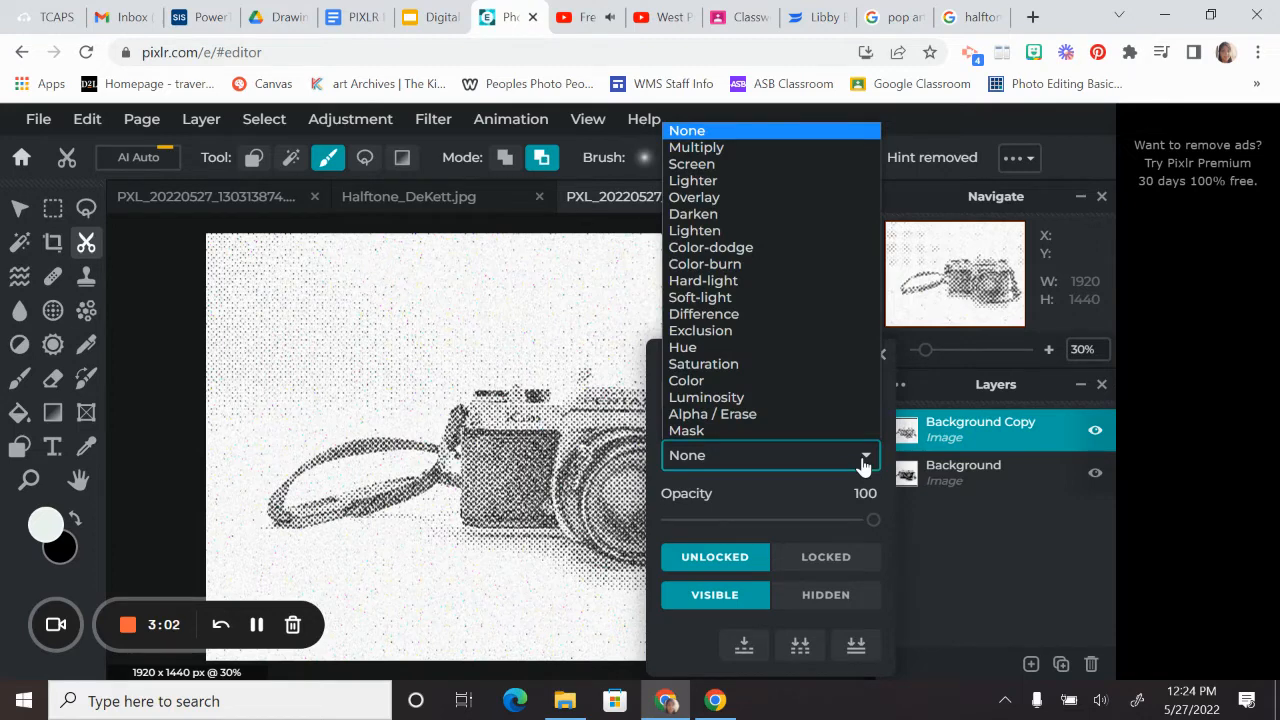
left_click(729, 147)
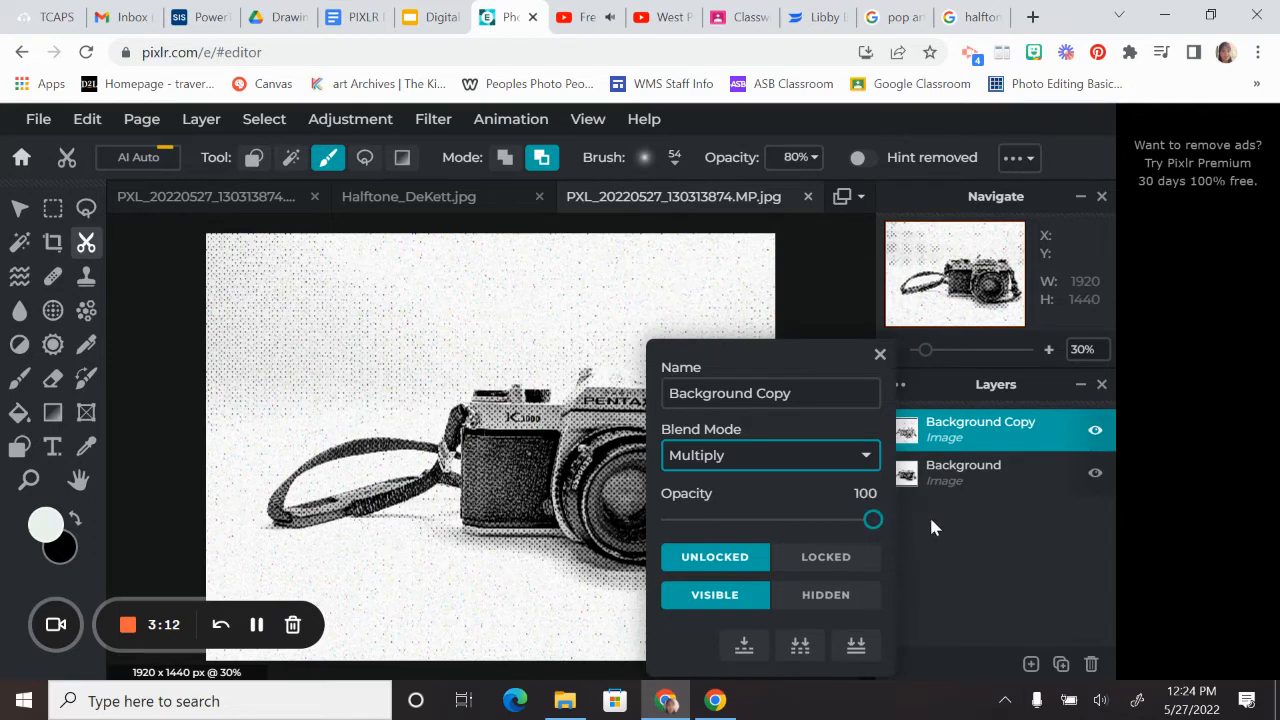
left_click(879, 356)
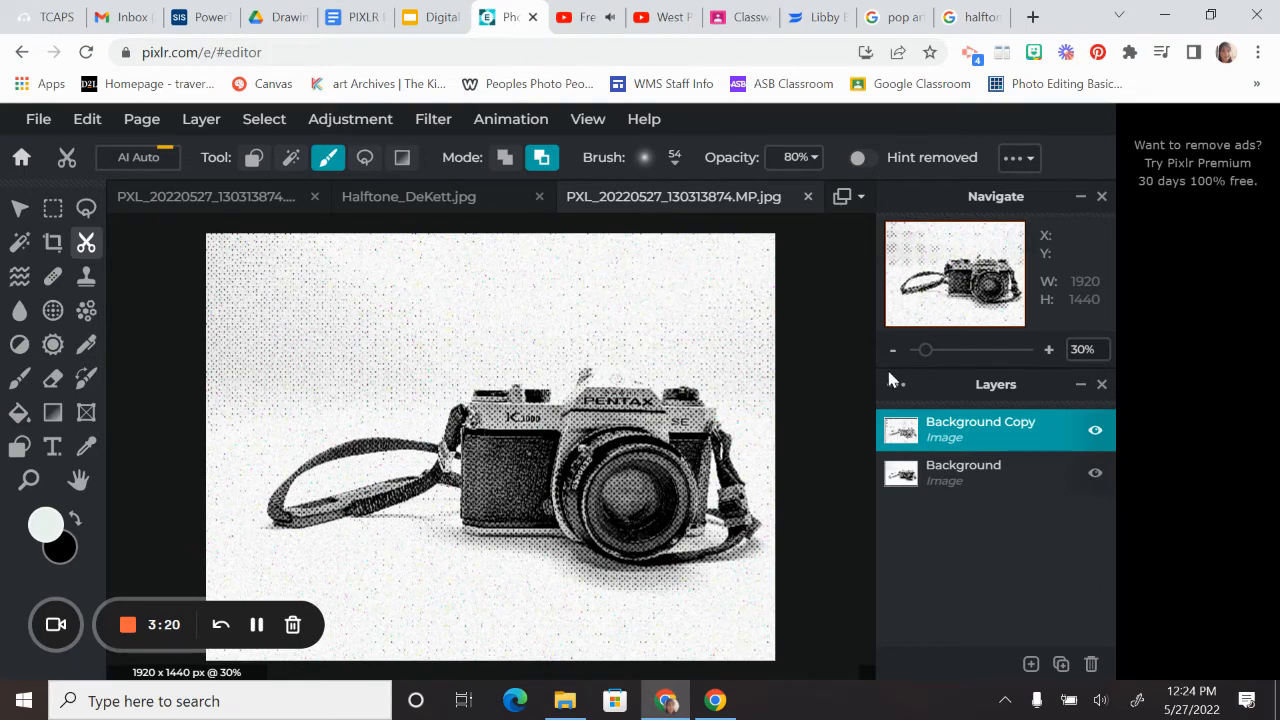
- Switch to the Google image results and review the halftone pattern art and pop art halftone examples
left_click(898, 19)
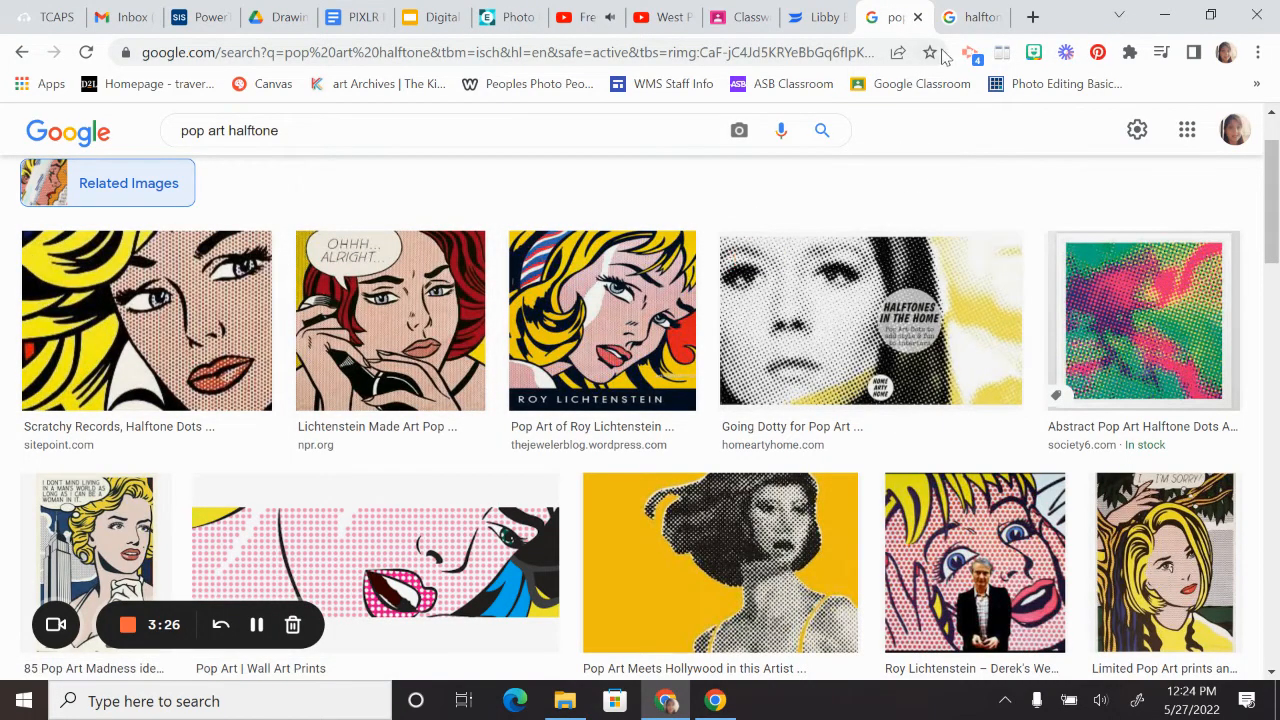
left_click(963, 20)
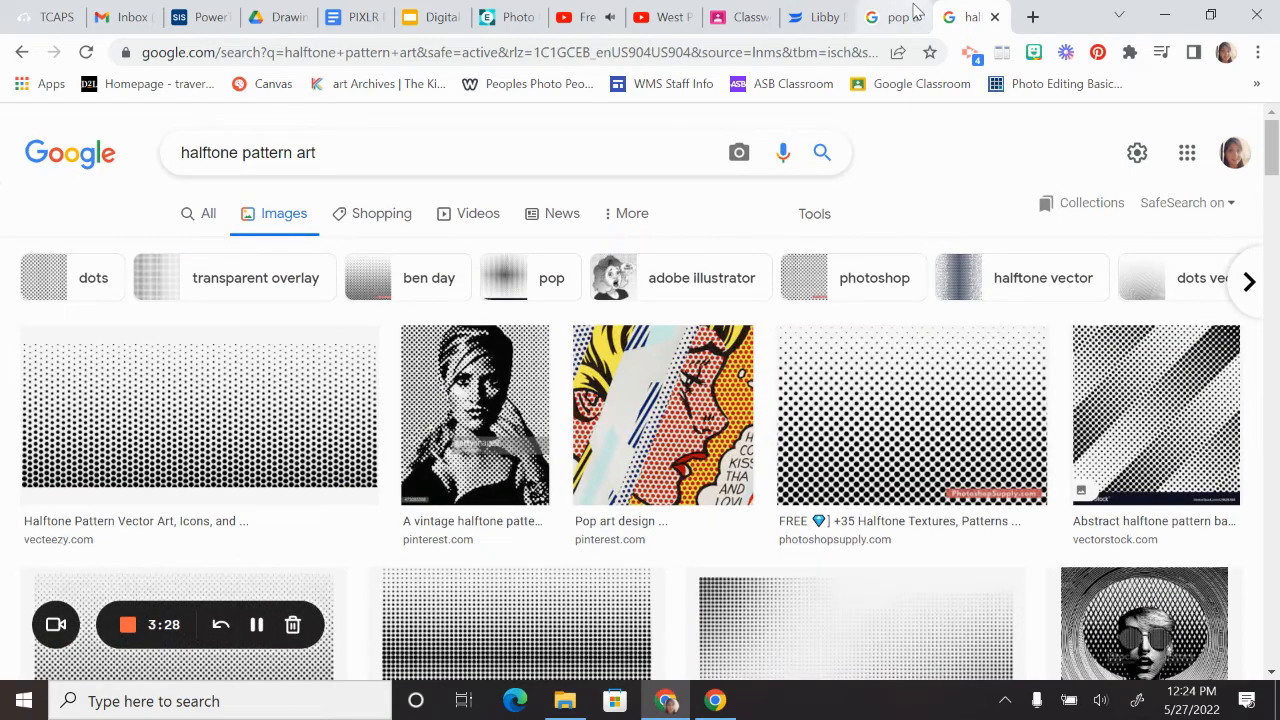
left_click(912, 15)
scroll(777, 492, "down", 1)
scroll(775, 494, "down", 3)
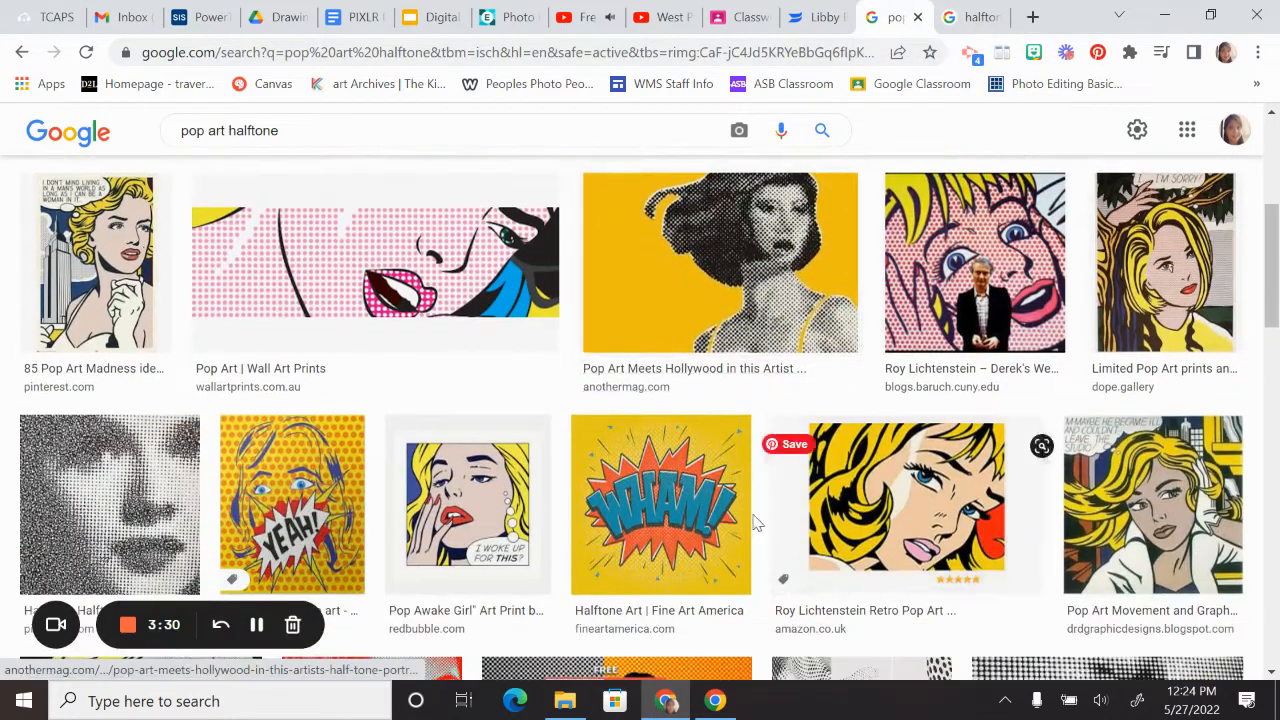
- Browse further down the pop art halftone image results for examples of dot patterns and bold colour combinations
scroll(668, 569, "down", 1)
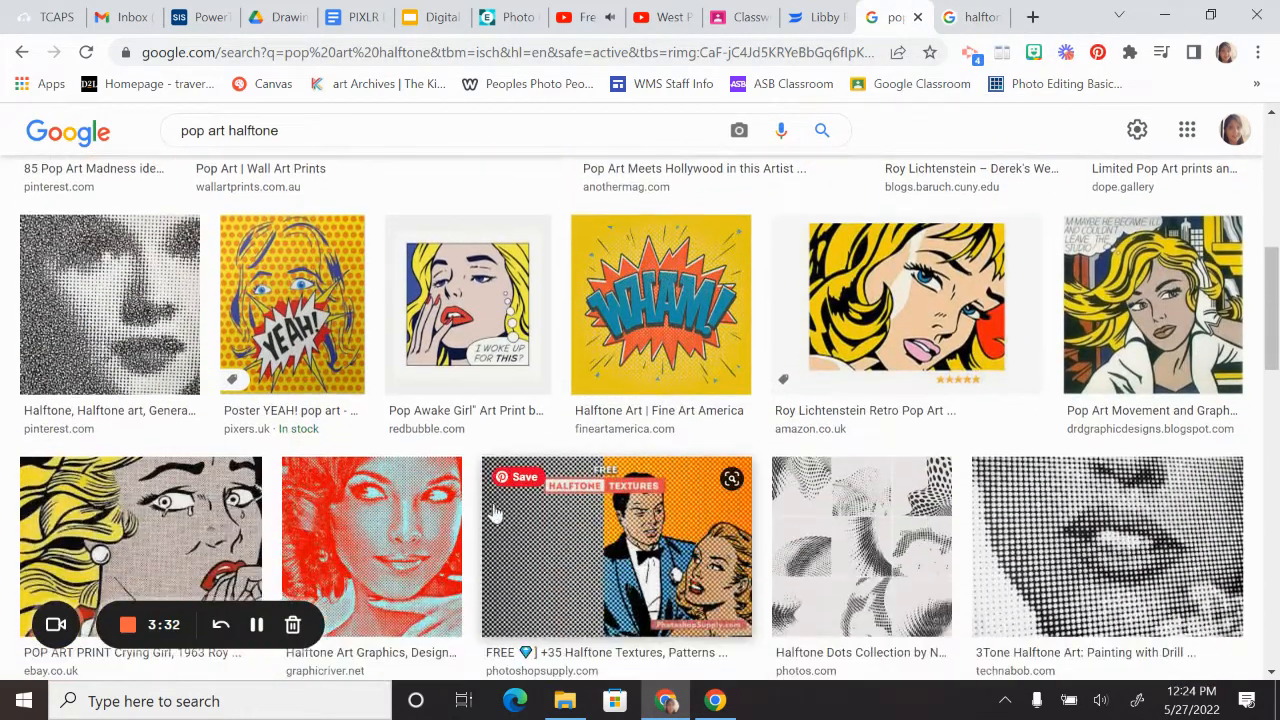
scroll(345, 505, "down", 1)
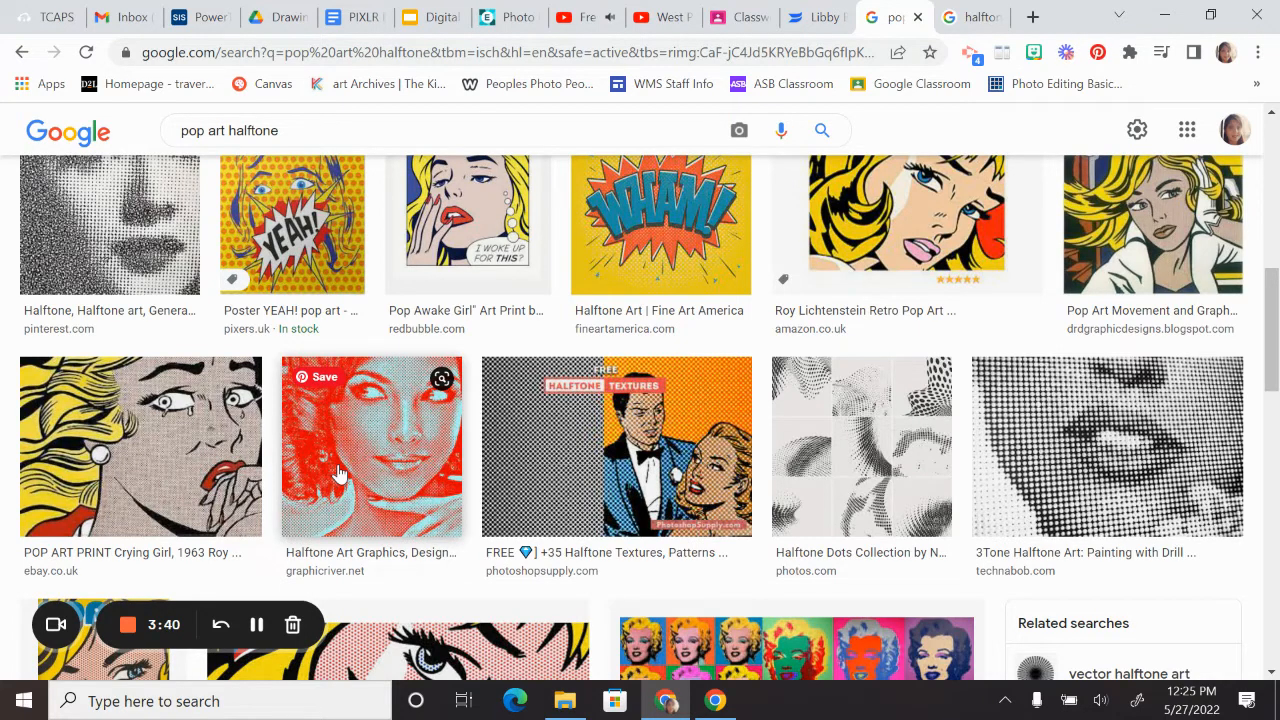
scroll(338, 472, "down", 2)
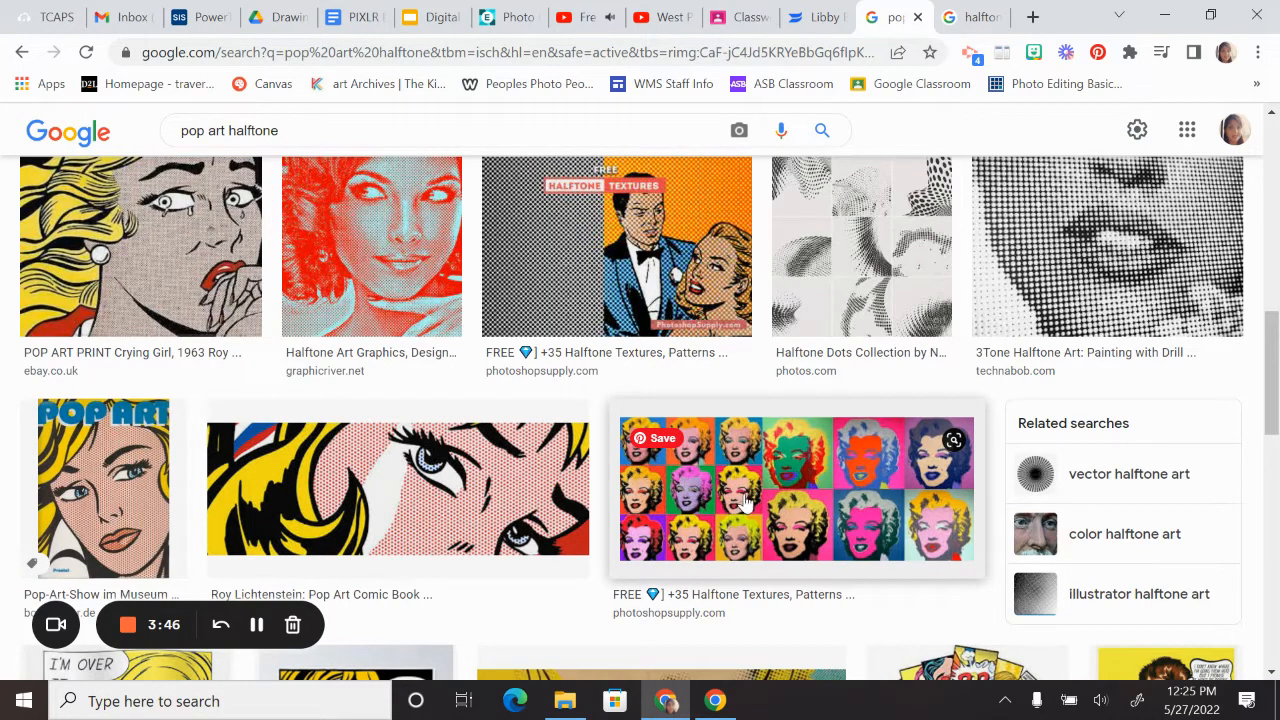
scroll(727, 494, "down", 1)
scroll(728, 491, "up", 1)
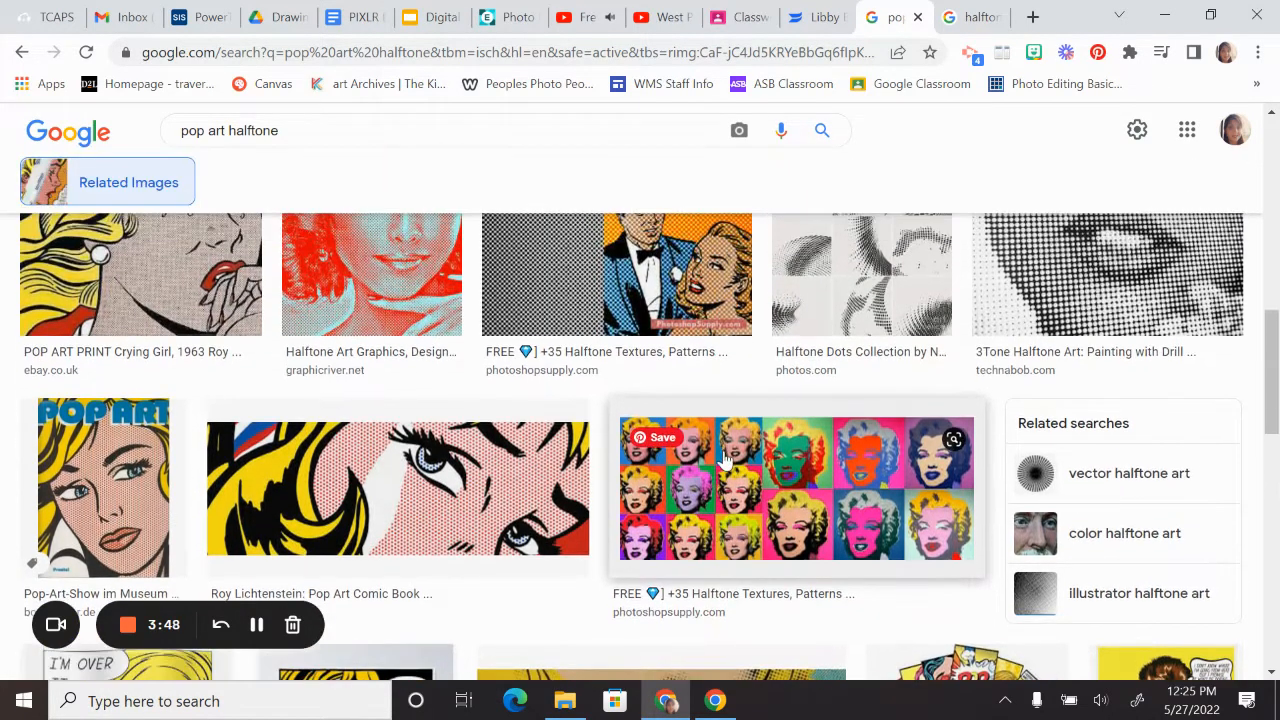
scroll(723, 418, "up", 2)
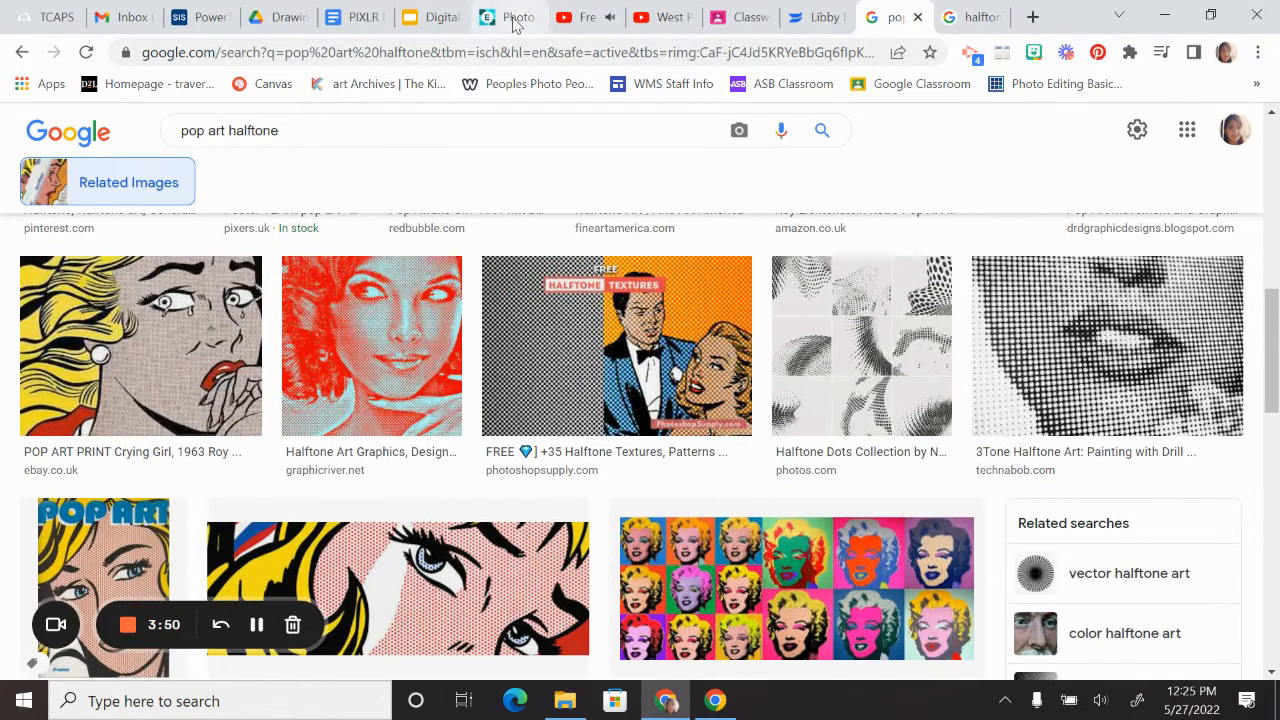
- Switch back to the Pixlr editor, add a new empty layer and place it directly beneath Background Copy
left_click(511, 20)
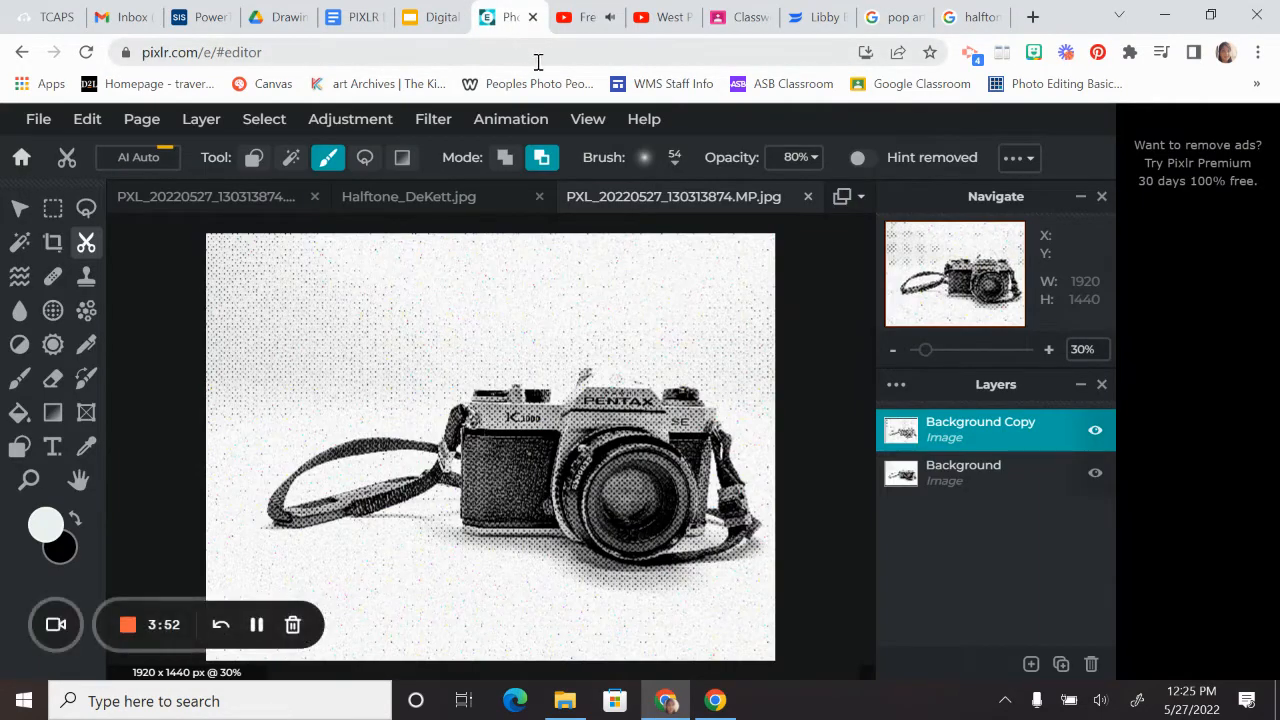
left_click(212, 128)
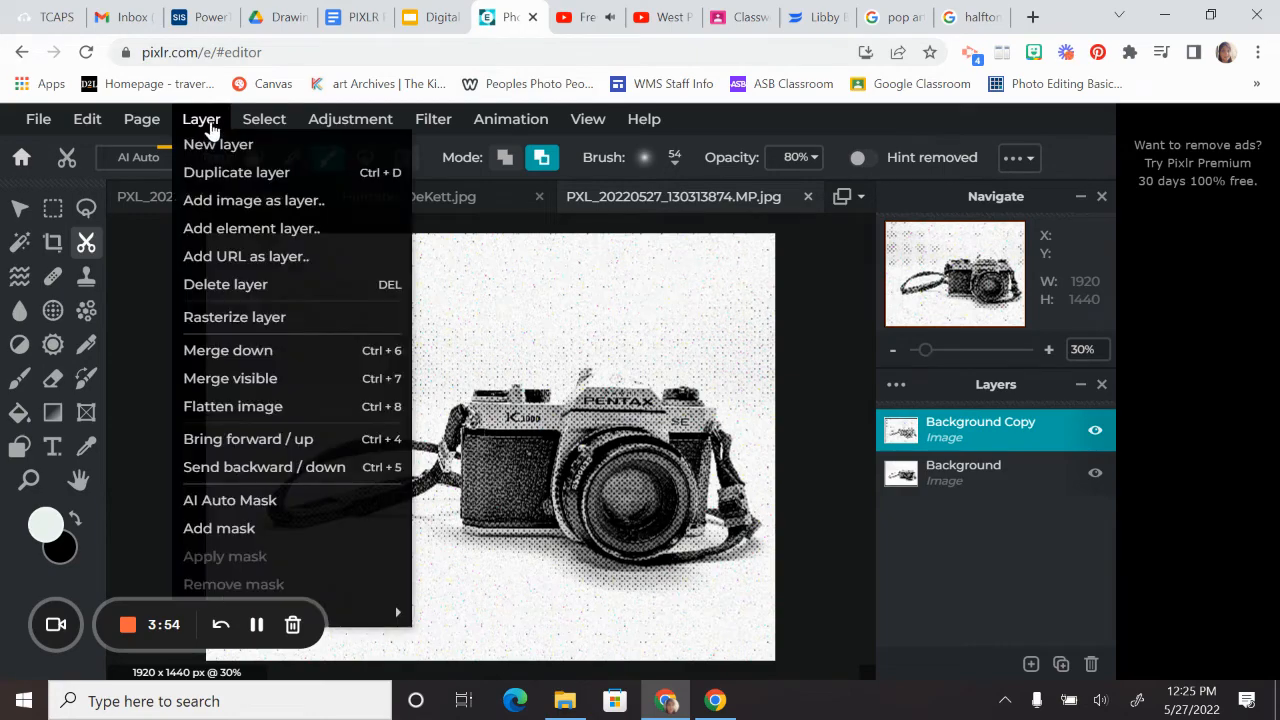
left_click(228, 150)
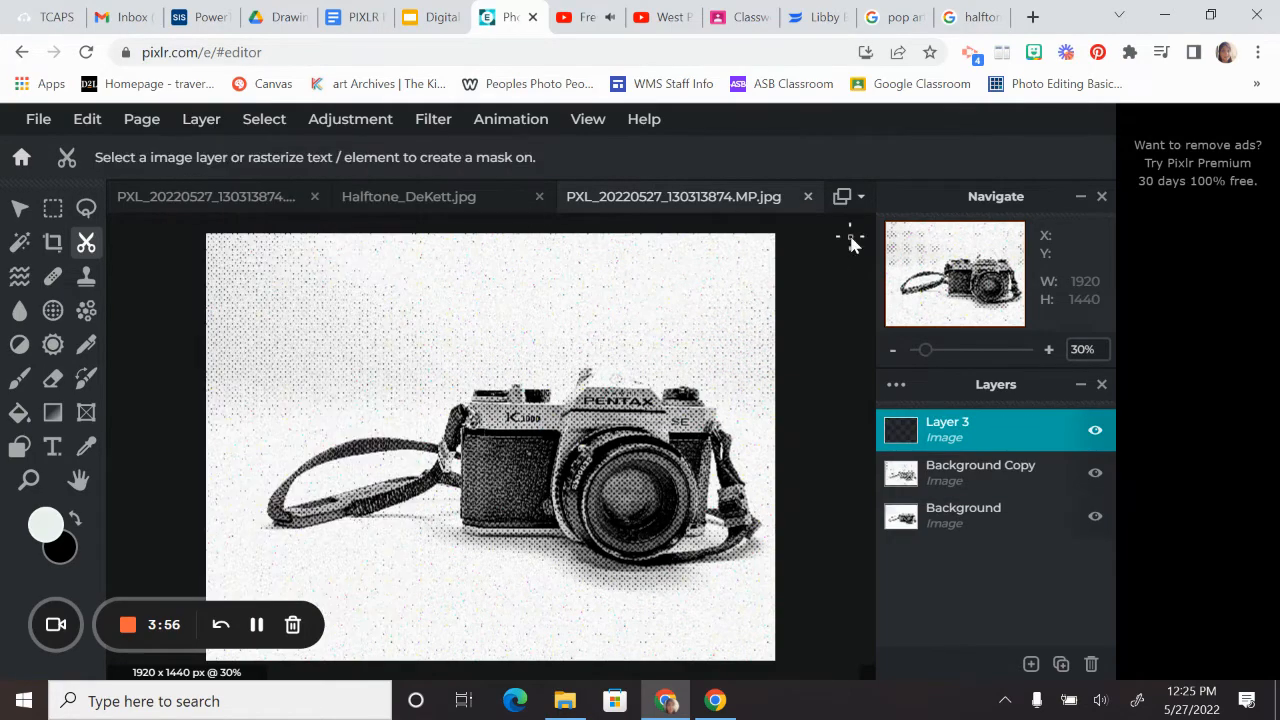
left_click_drag(932, 434, 928, 468)
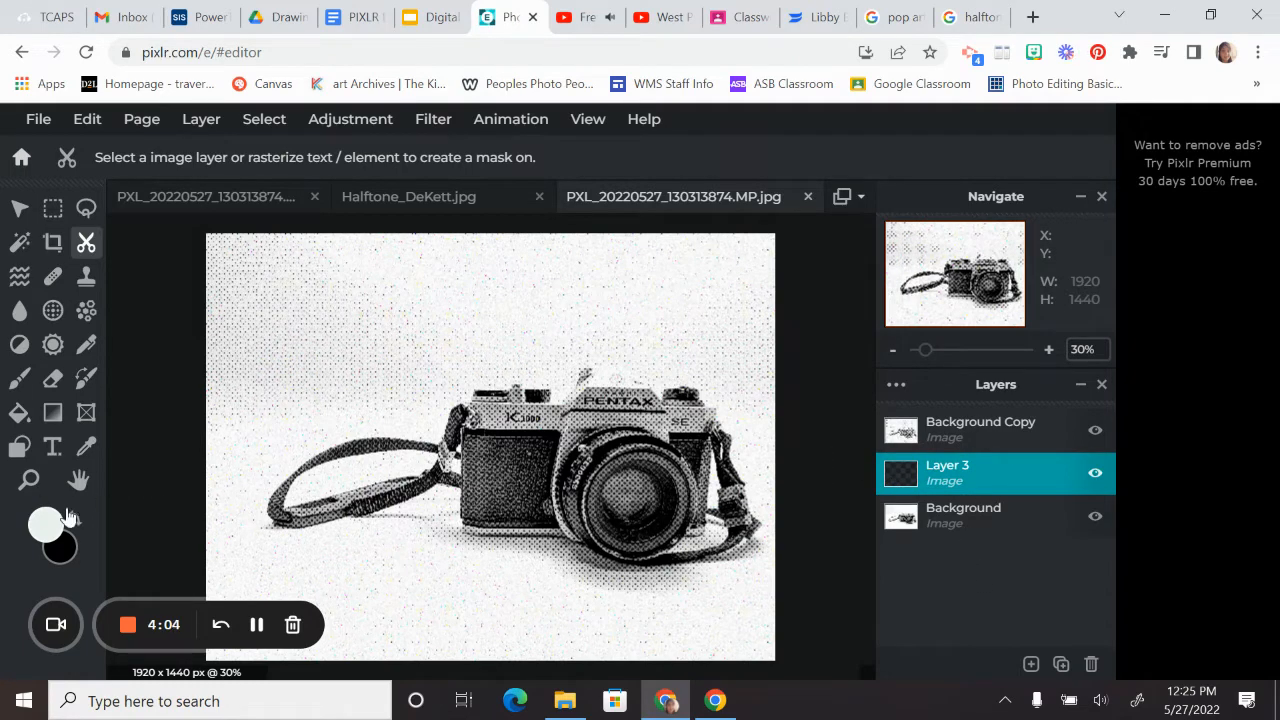
- Set the foreground colour to purple #CD55F2 and flood the new layer with it using the Fill tool
left_click(46, 530)
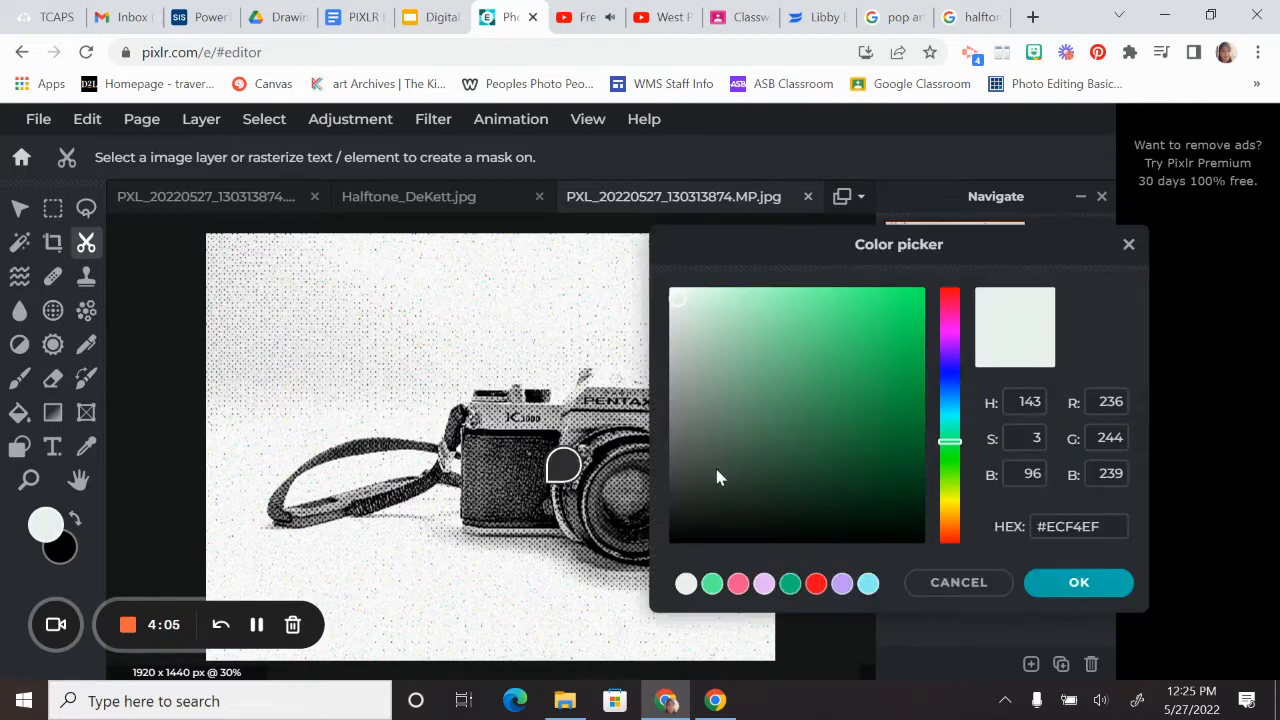
left_click(943, 338)
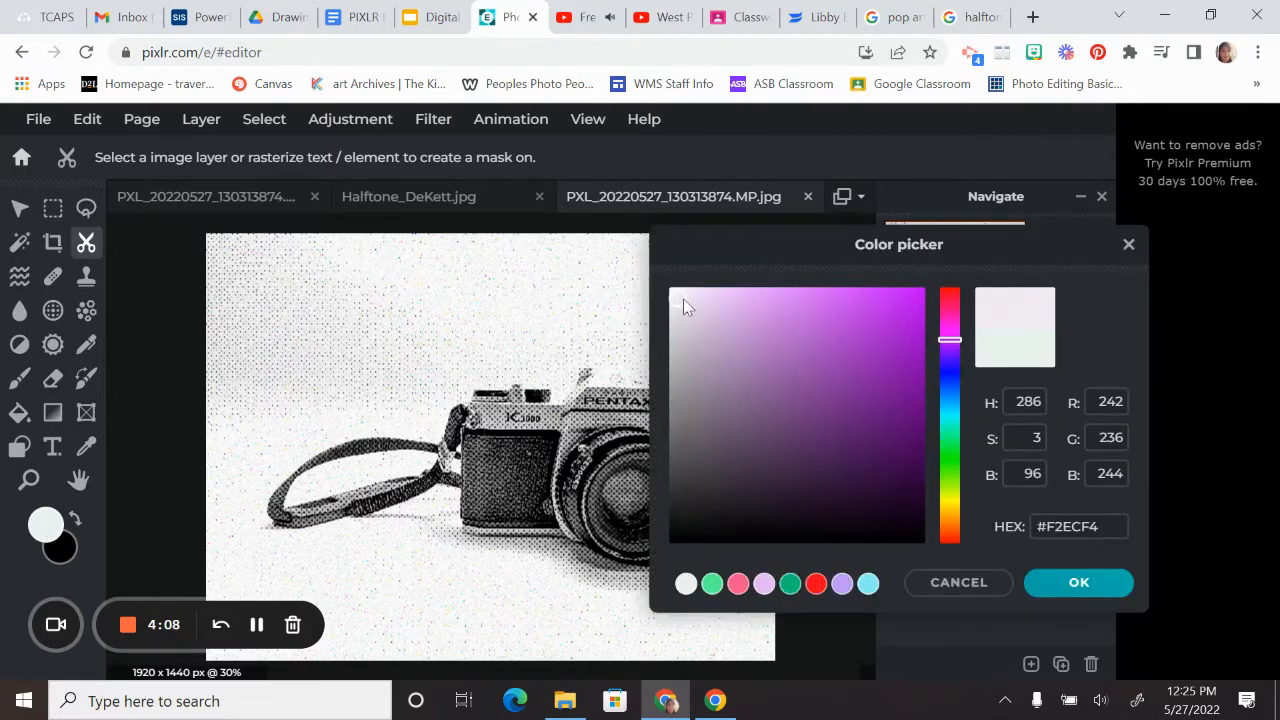
left_click_drag(683, 299, 836, 302)
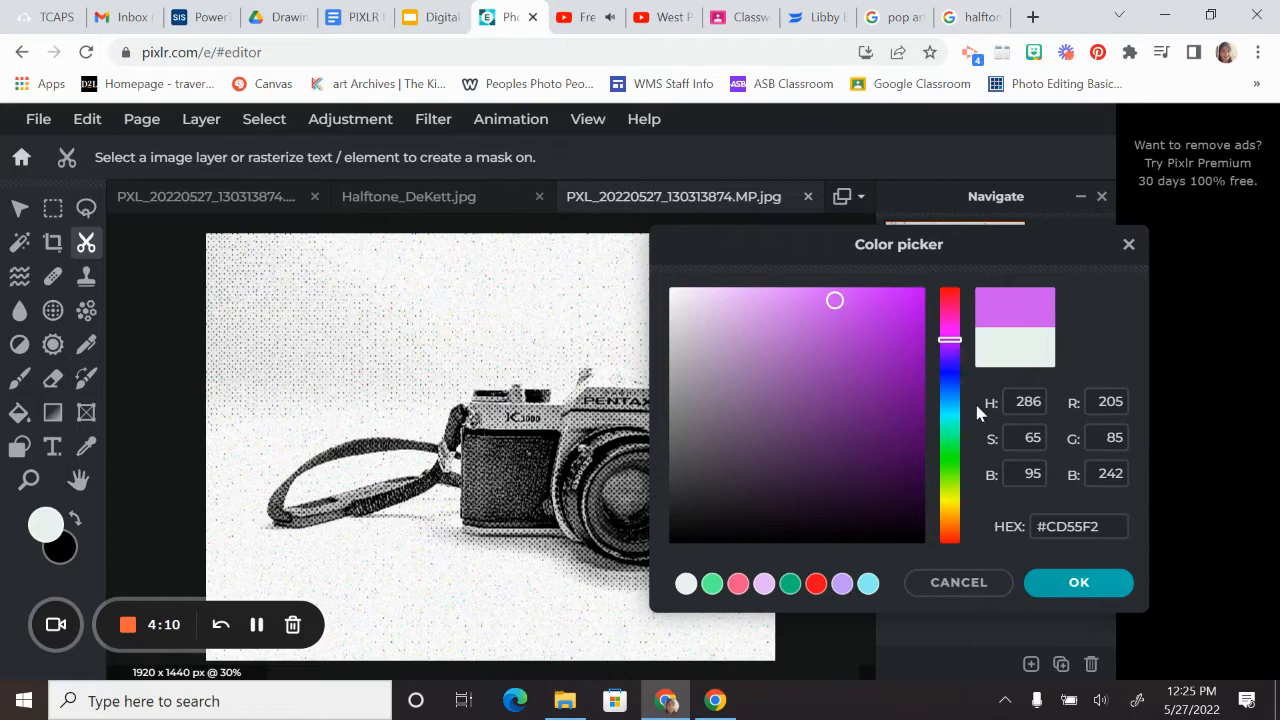
left_click(1063, 588)
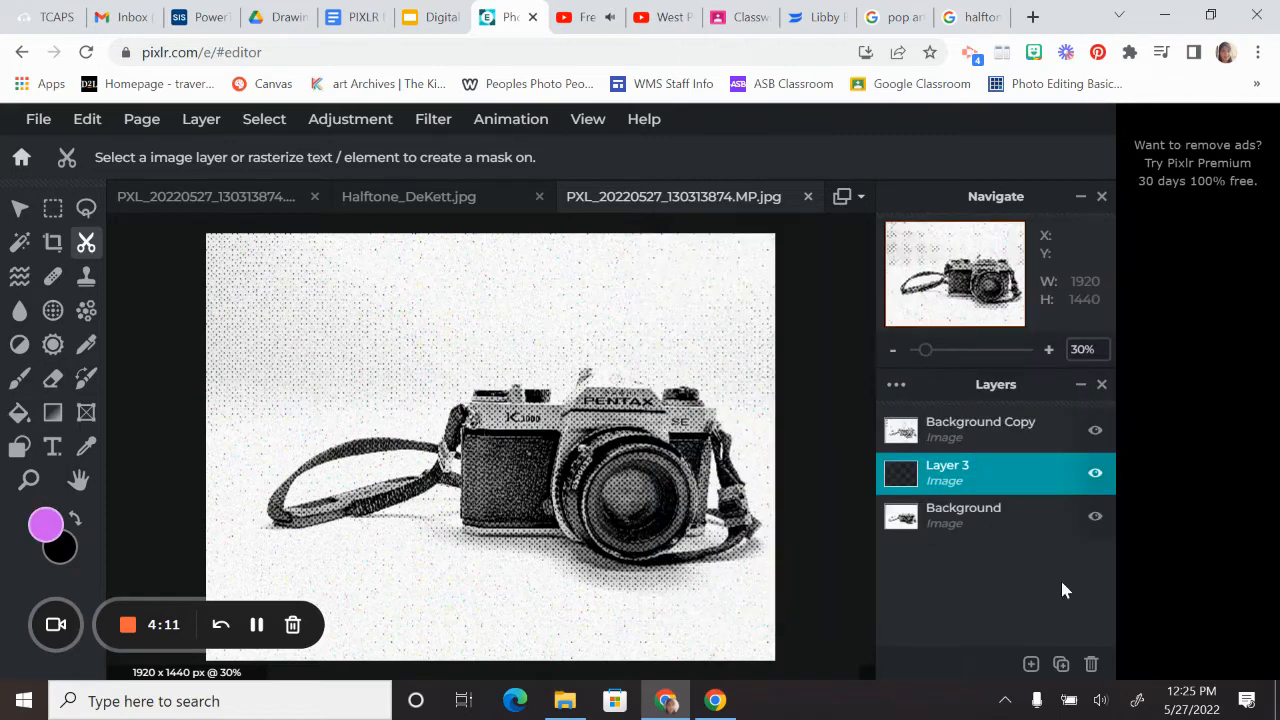
left_click(18, 420)
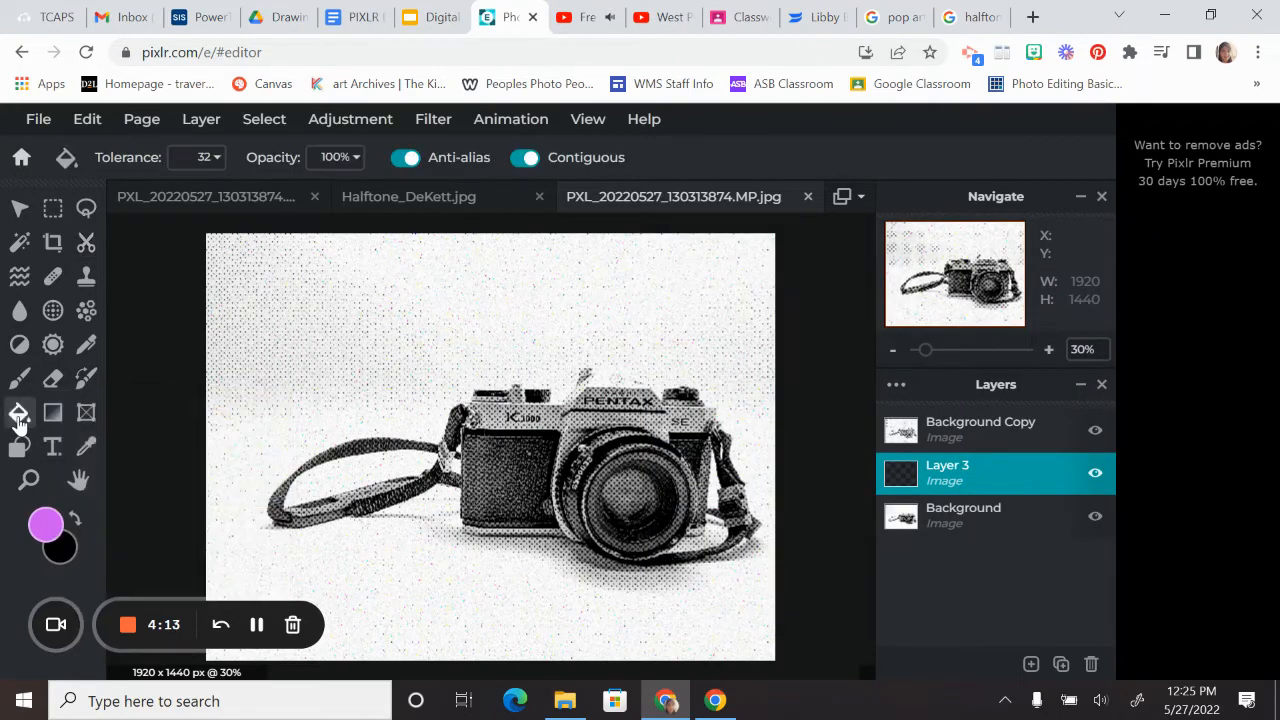
left_click(295, 347)
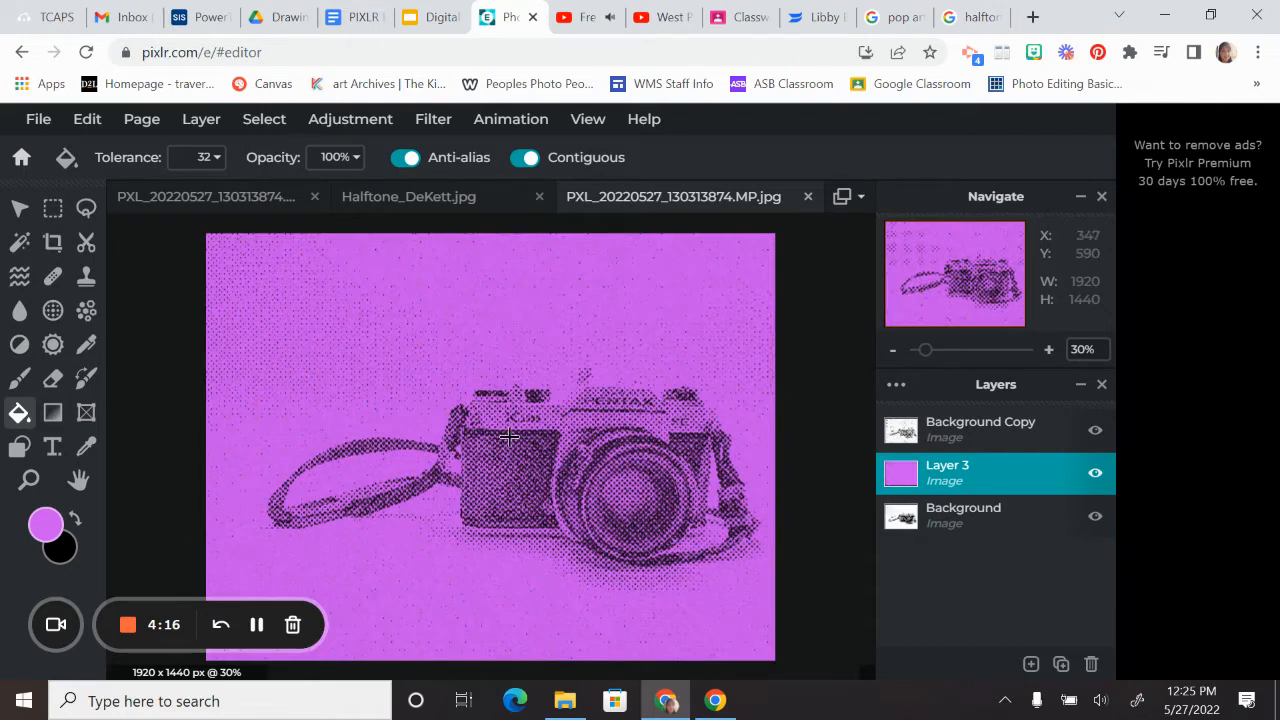
- Reduce the purple layer's opacity to 49 and close its layer settings
left_click(897, 386)
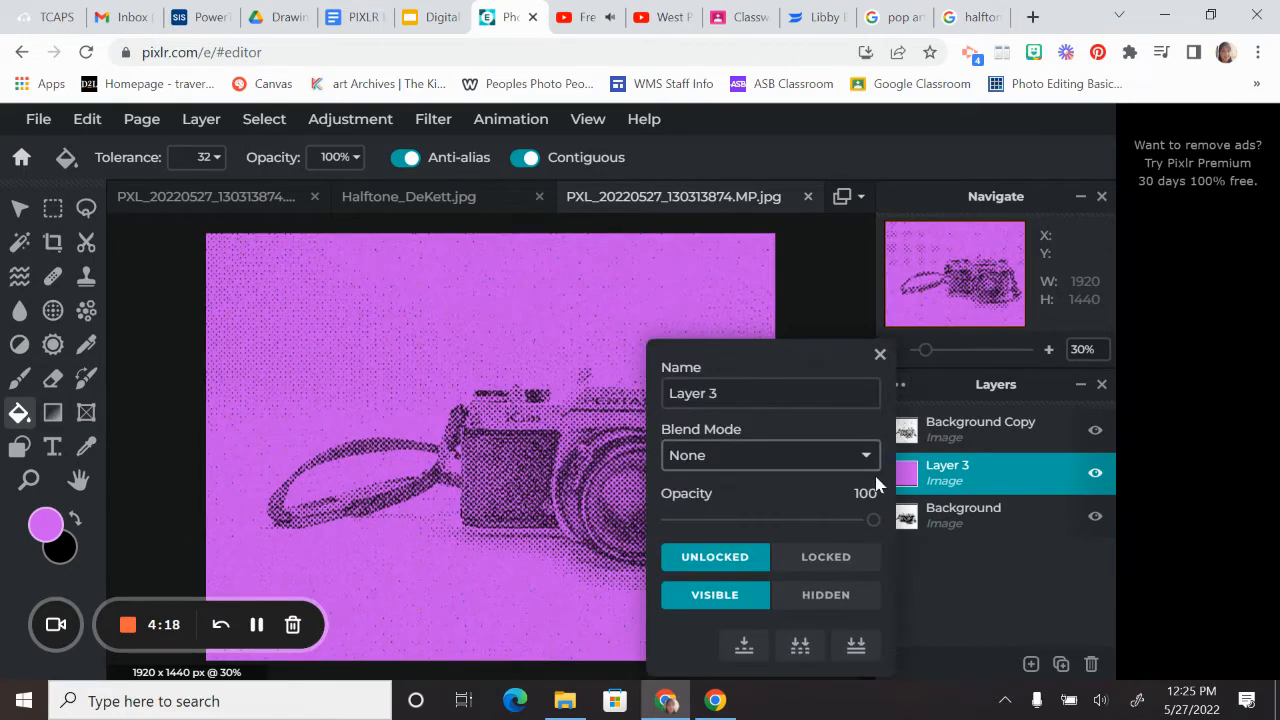
left_click_drag(869, 521, 770, 527)
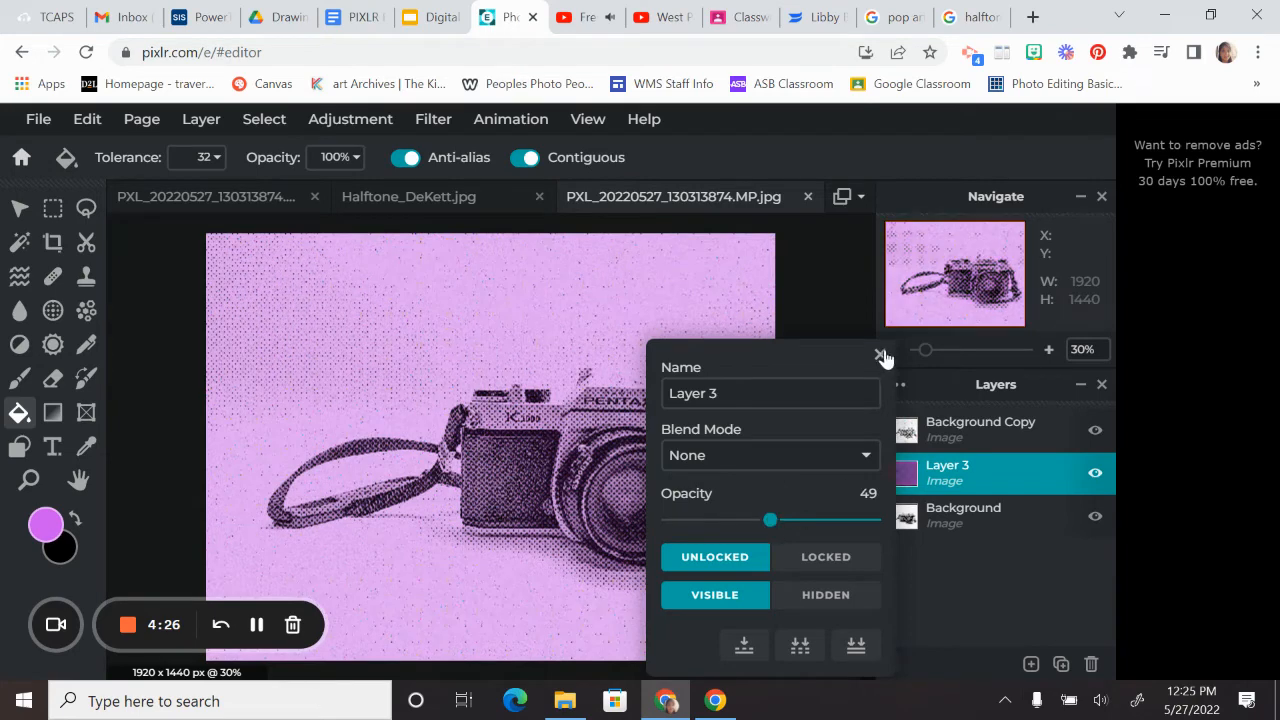
left_click(879, 354)
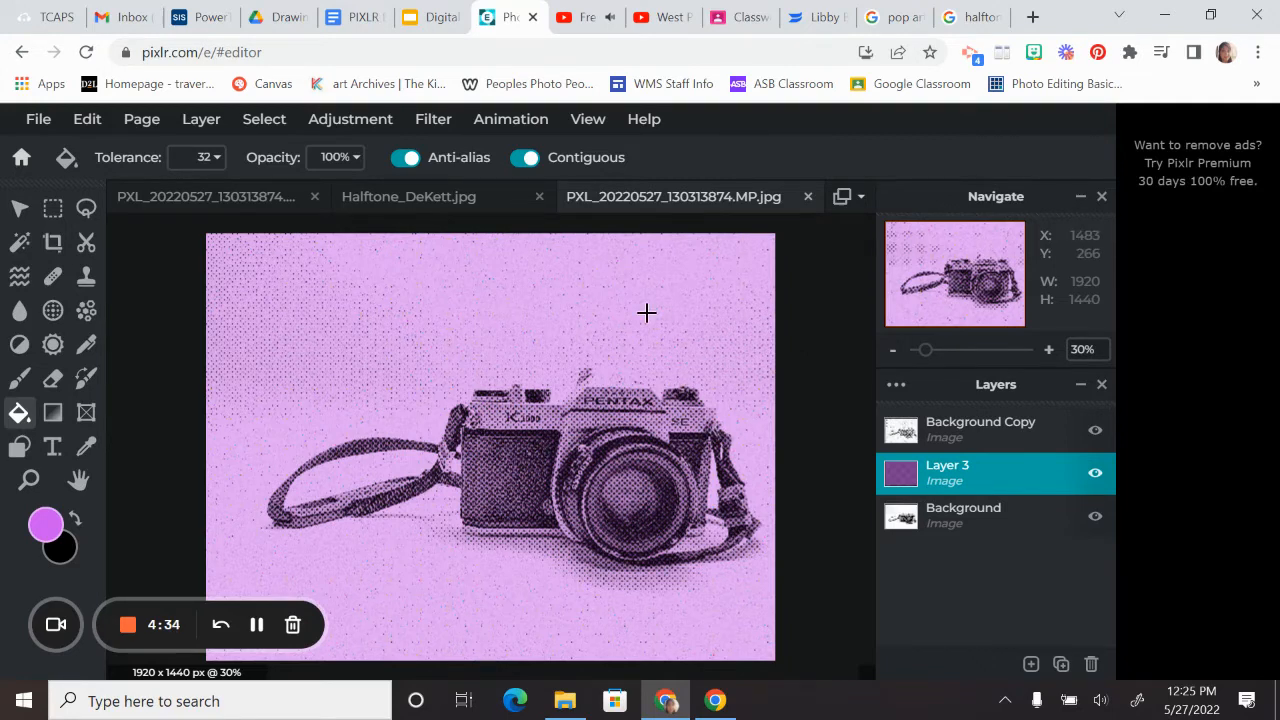
- Add a new layer above the purple one and fill it with green #55F294
left_click(192, 122)
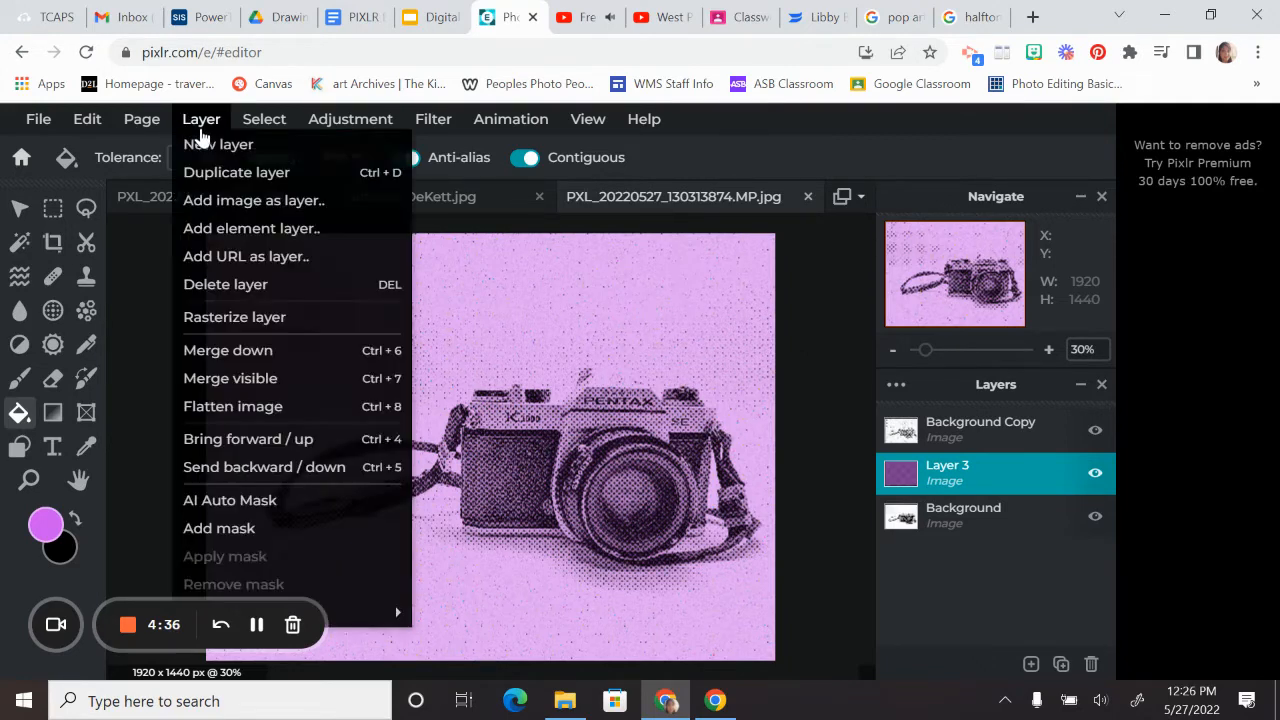
left_click(196, 147)
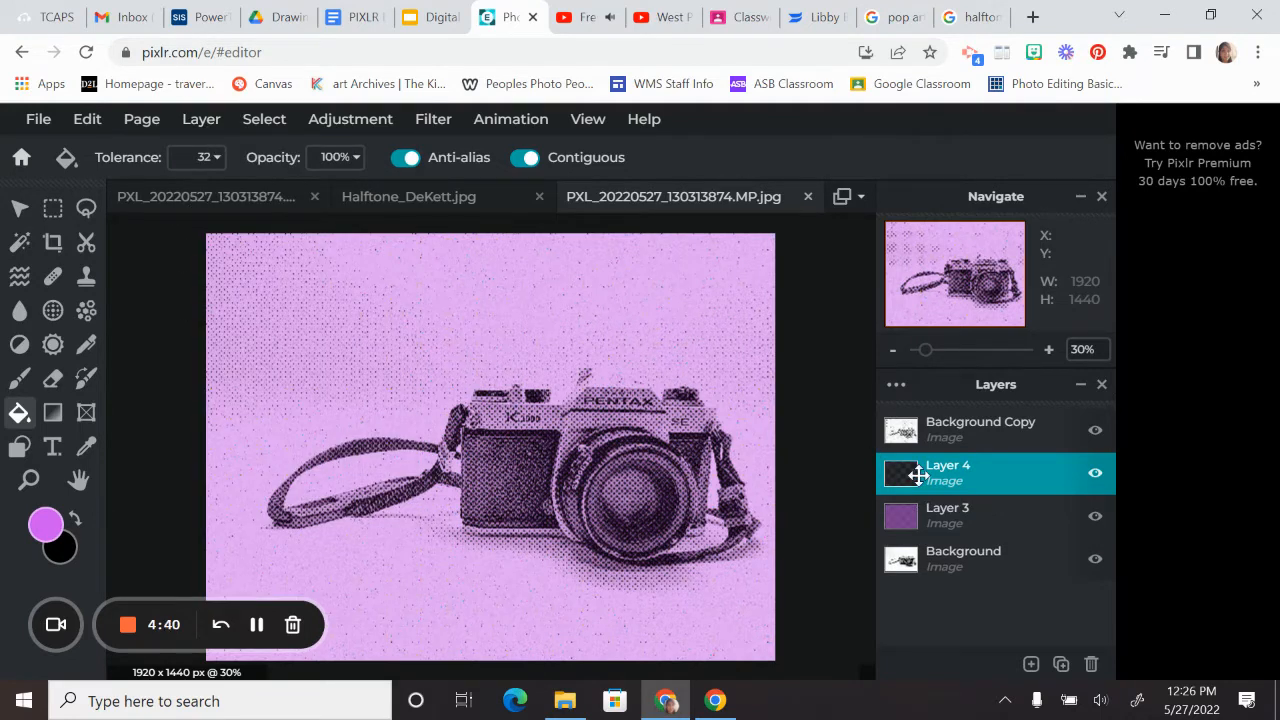
left_click(50, 530)
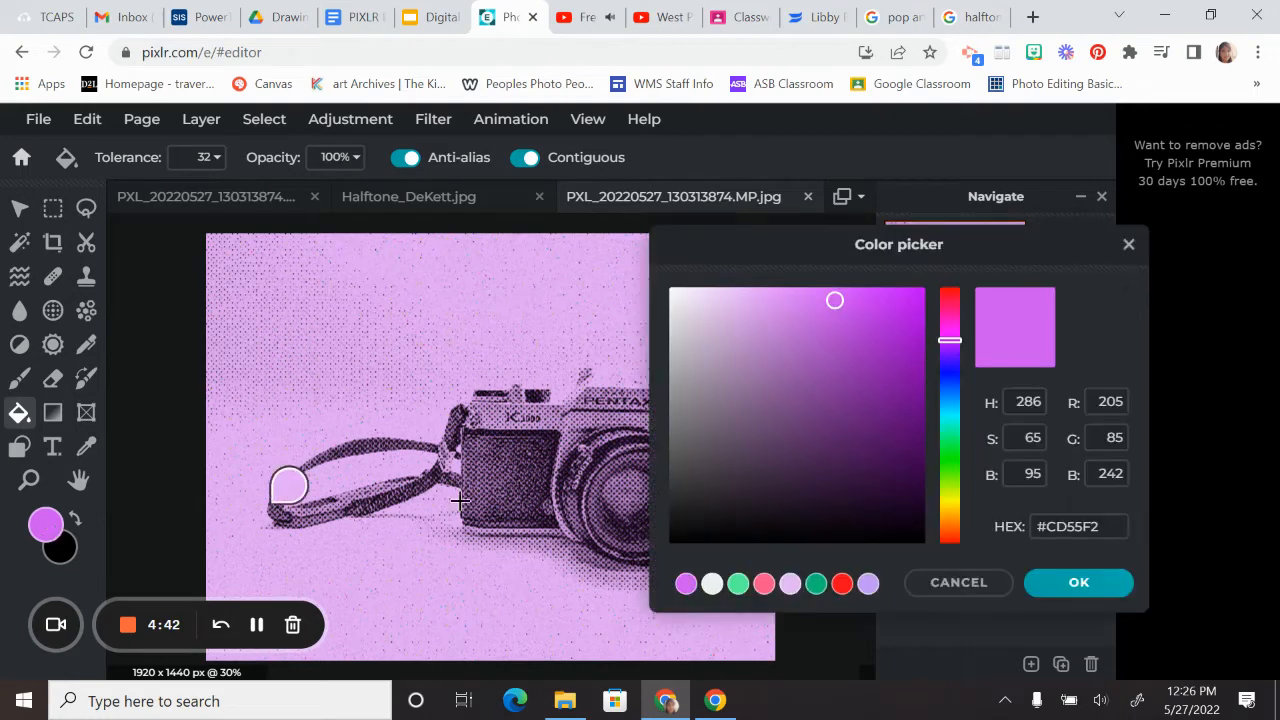
left_click_drag(951, 342, 950, 440)
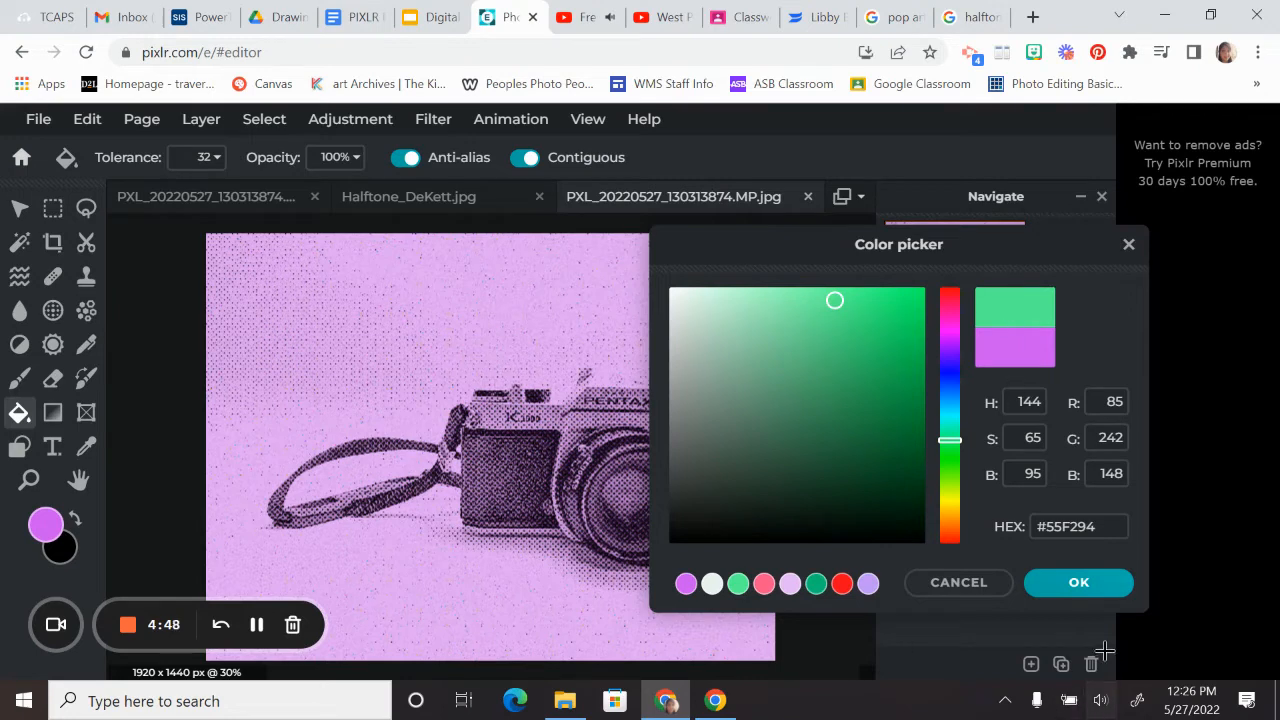
left_click(1076, 584)
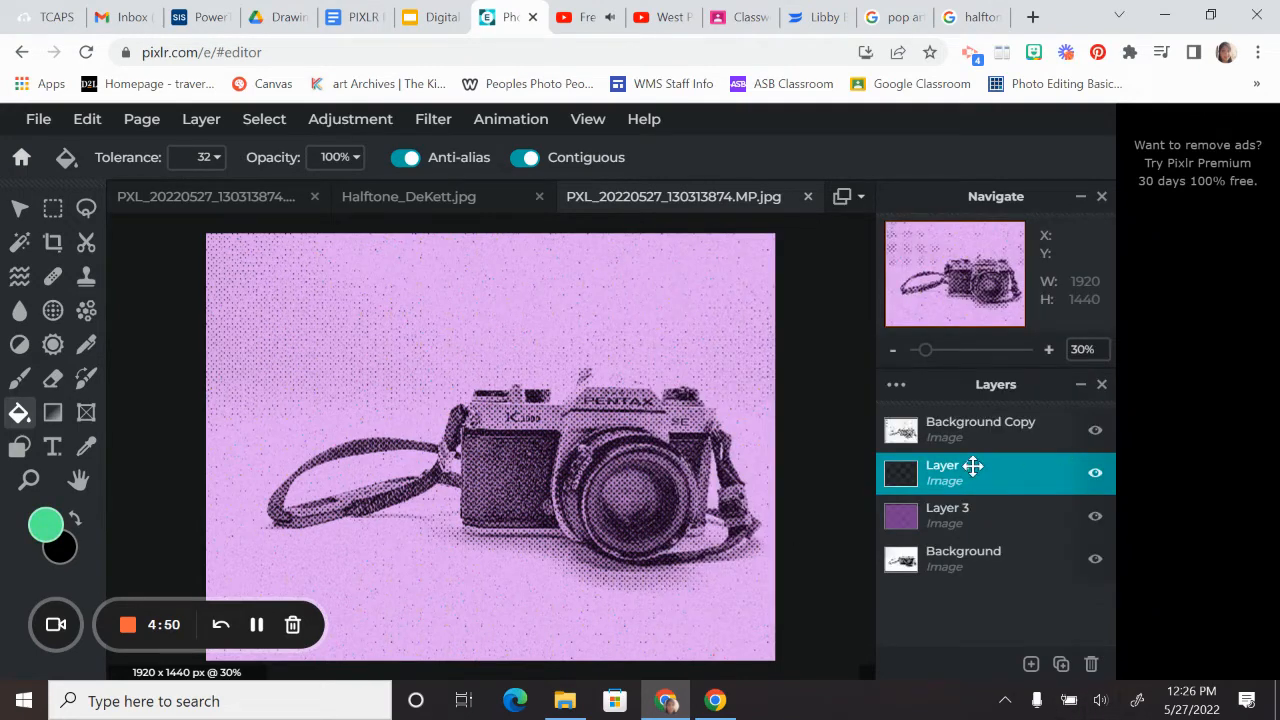
left_click(358, 372)
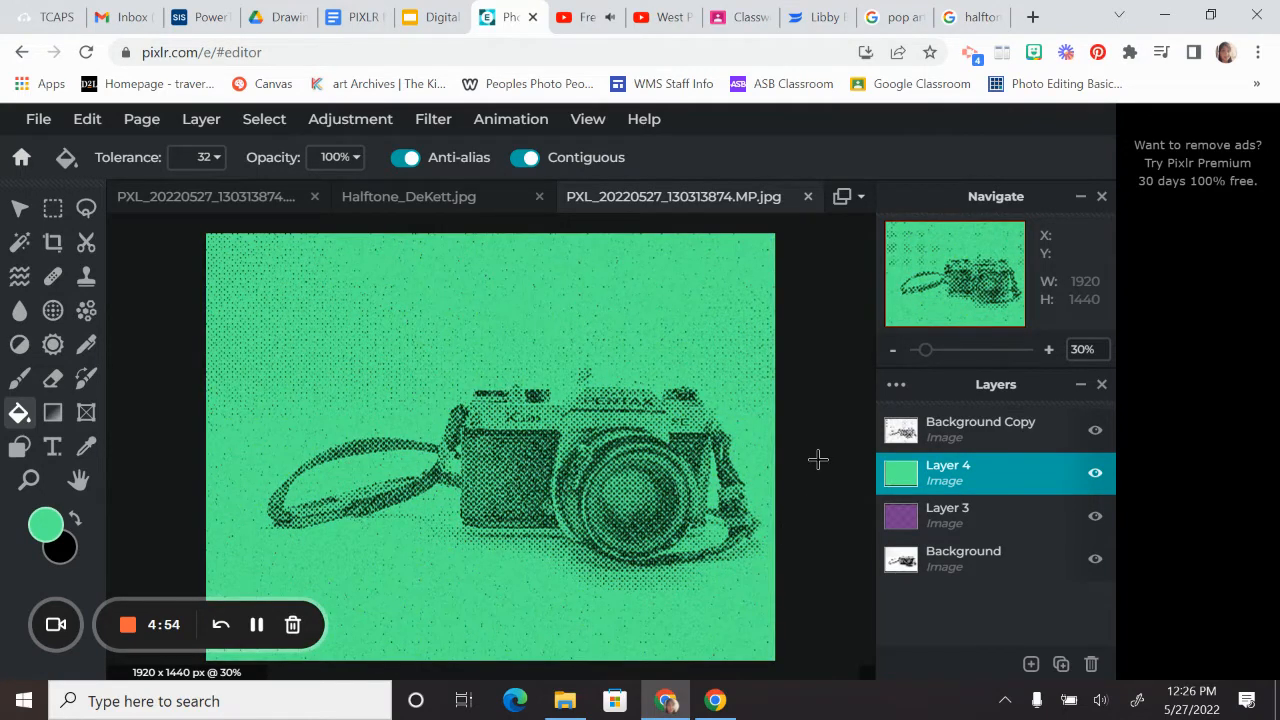
- Reduce the green layer's opacity to 64 and close its layer settings
left_click(896, 385)
left_click_drag(875, 519, 800, 522)
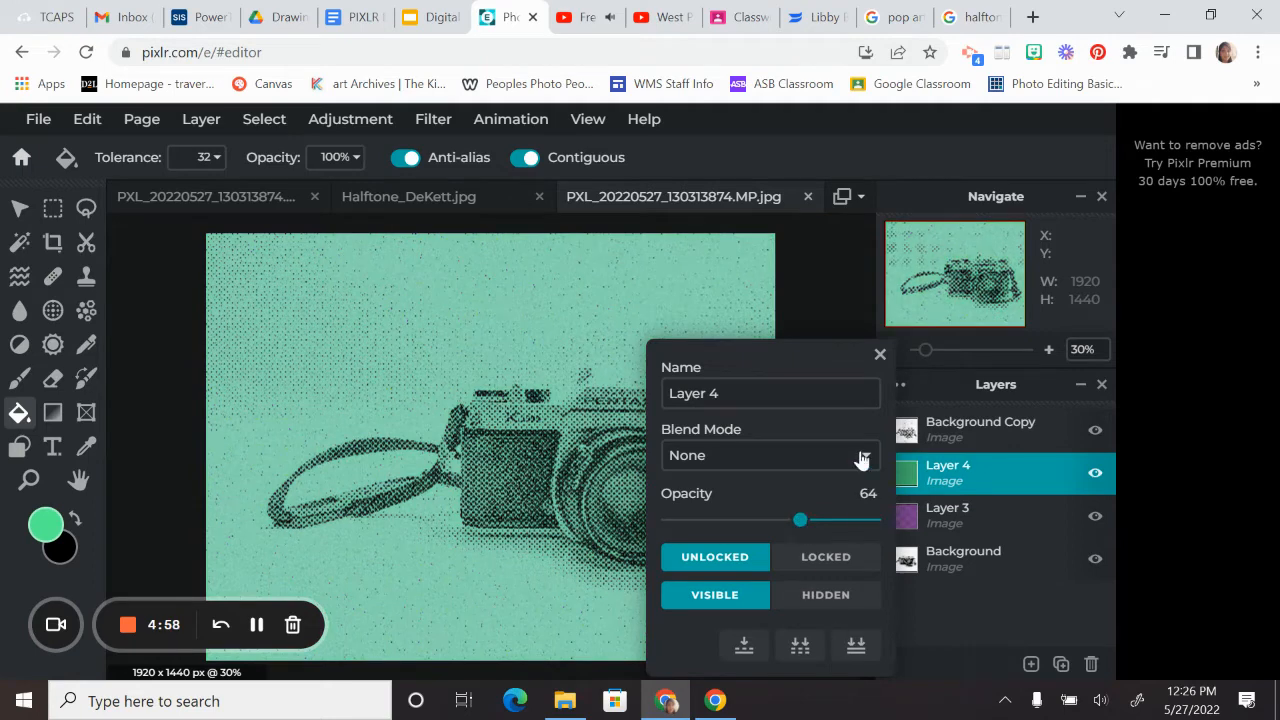
left_click(879, 356)
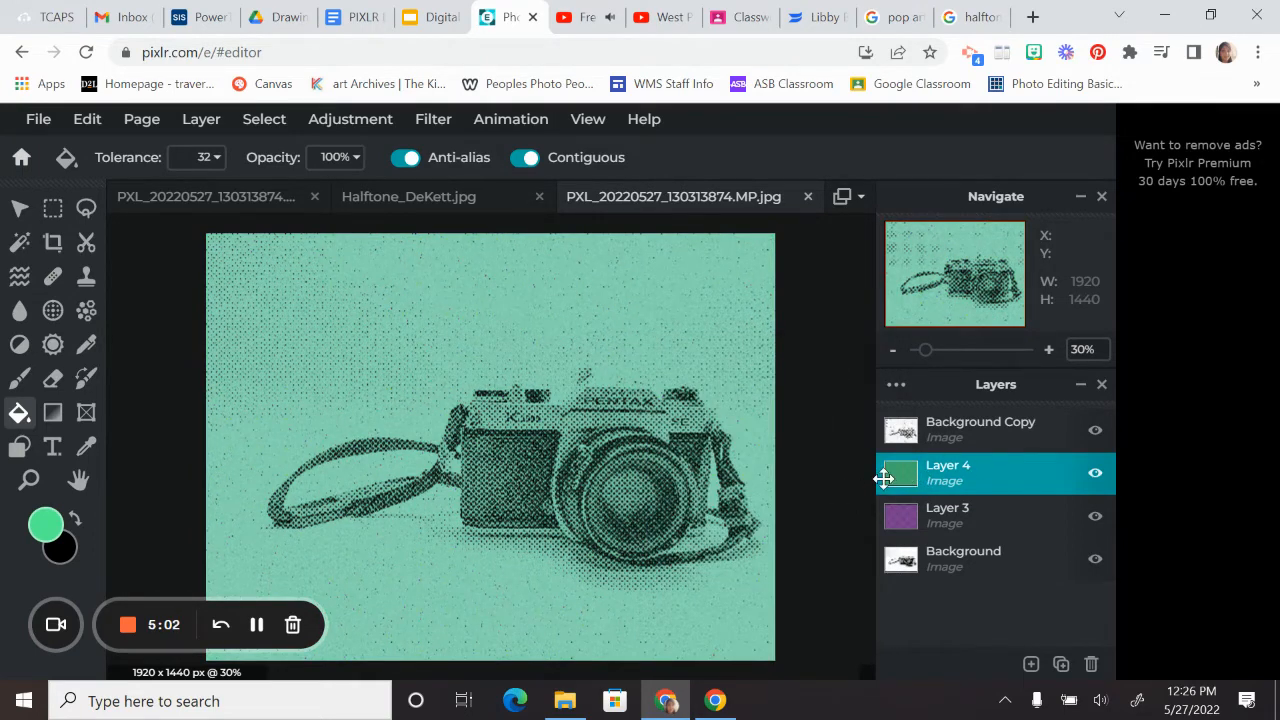
- Mask the green layer away over the camera with the Cutout tool's brush at size 410, exposing the purple underneath
left_click(86, 252)
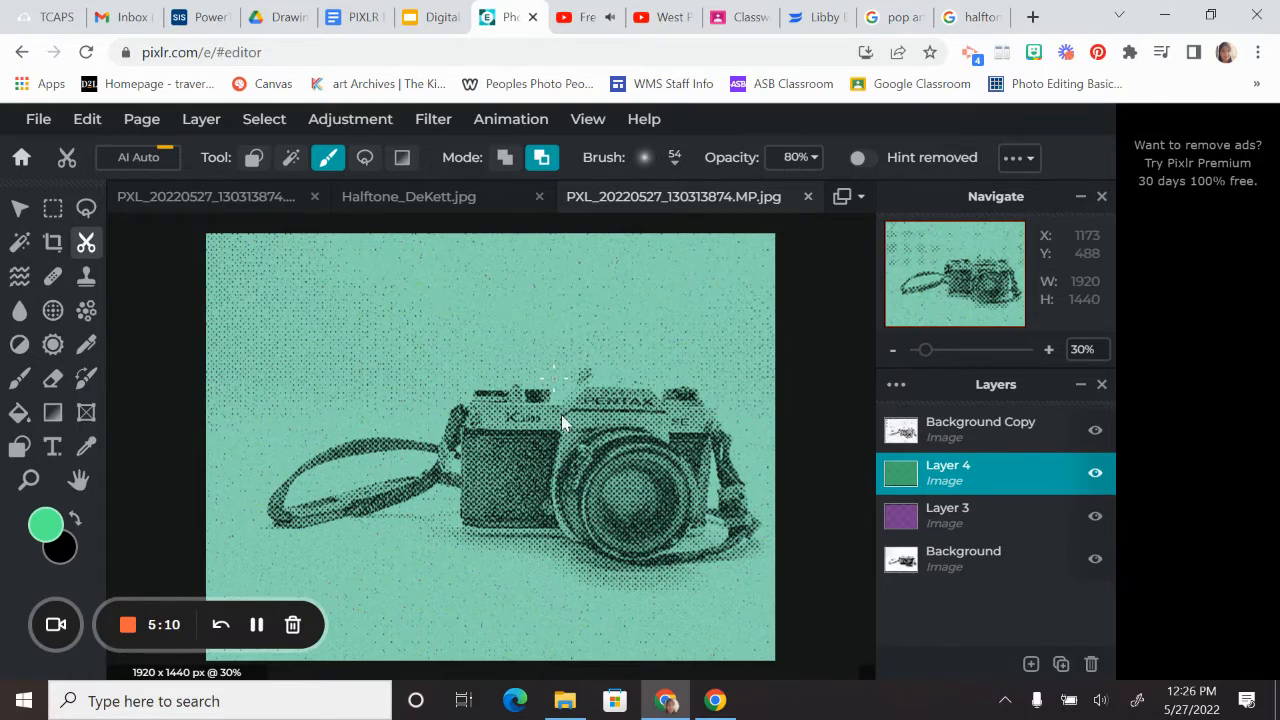
scroll(561, 414, "up", 1)
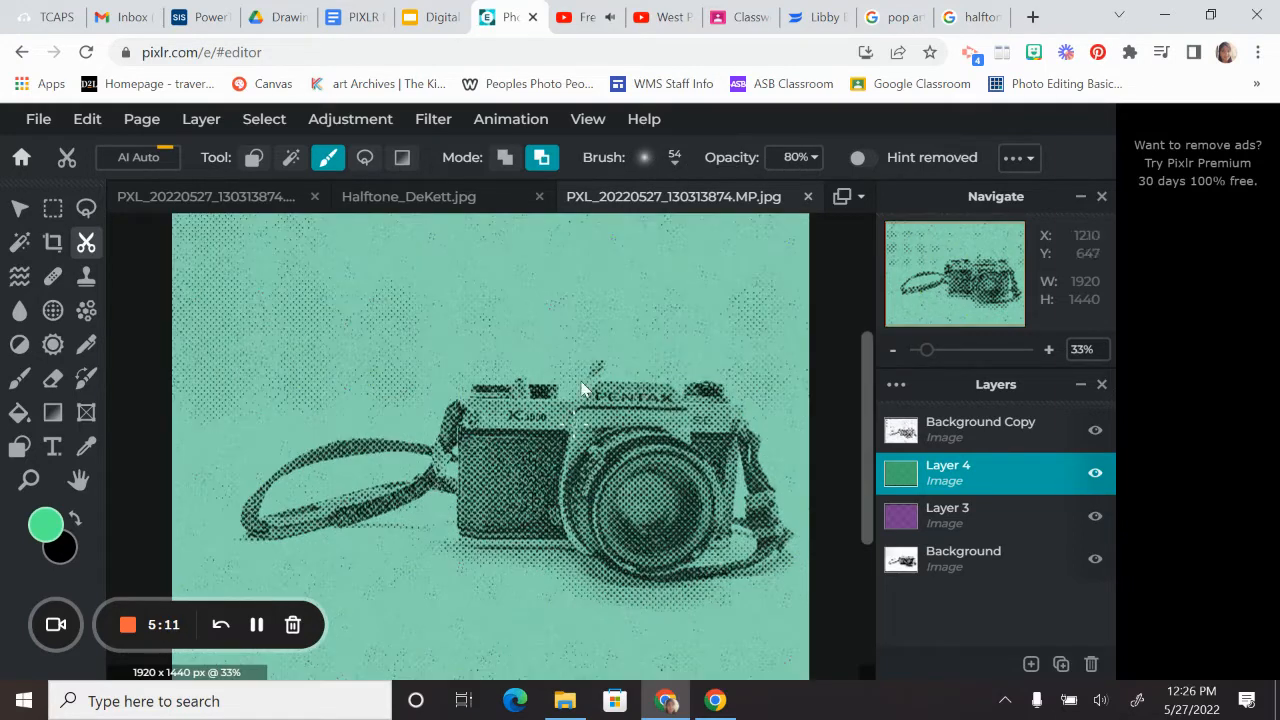
left_click(675, 162)
left_click_drag(700, 232, 763, 236)
left_click(138, 290)
mouse_move(548, 465)
left_mouse_down()
mouse_move(499, 457)
mouse_move(482, 457)
mouse_move(481, 475)
mouse_move(481, 433)
mouse_move(476, 528)
mouse_move(556, 520)
mouse_move(555, 505)
mouse_move(517, 484)
mouse_move(539, 434)
mouse_move(488, 405)
mouse_move(570, 433)
mouse_move(584, 539)
mouse_move(600, 494)
mouse_move(587, 405)
mouse_move(598, 387)
mouse_move(656, 388)
mouse_move(683, 439)
mouse_move(644, 433)
mouse_move(606, 524)
mouse_move(617, 550)
mouse_move(644, 552)
mouse_move(678, 528)
mouse_move(683, 478)
mouse_move(638, 474)
mouse_move(654, 524)
mouse_move(632, 488)
mouse_move(675, 491)
mouse_move(702, 414)
mouse_move(669, 432)
mouse_move(597, 425)
left_mouse_up()
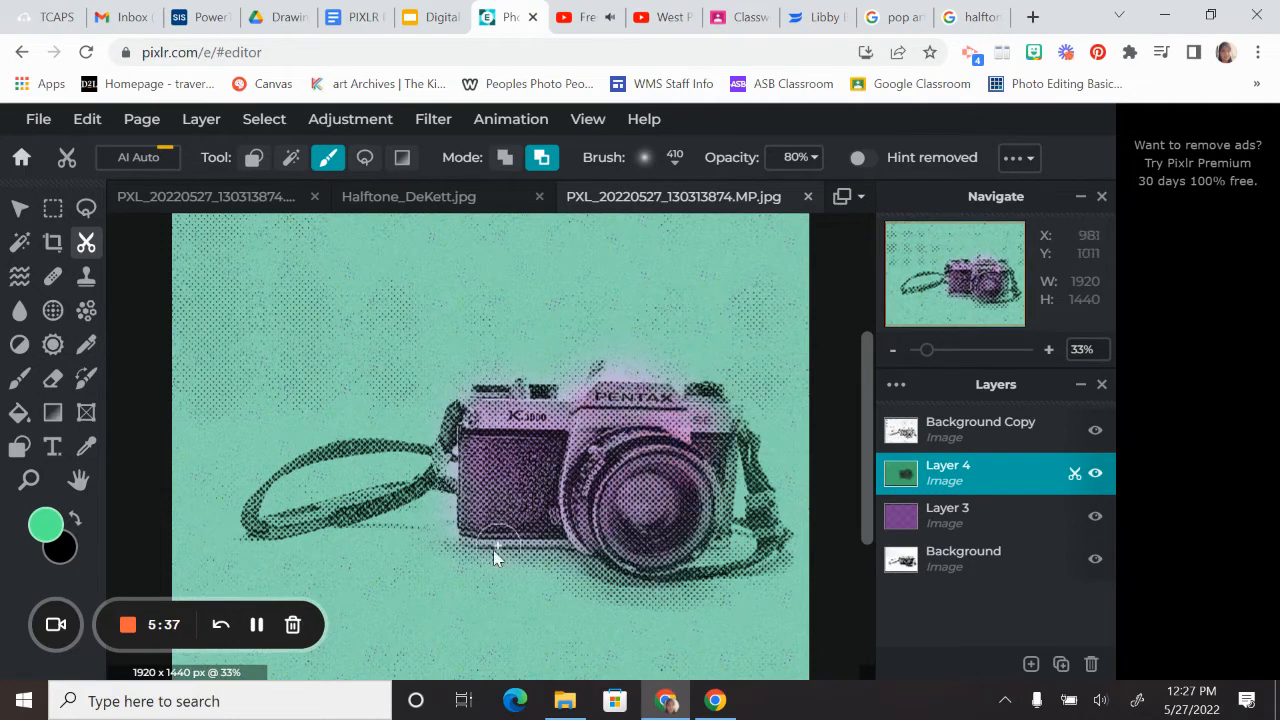
left_click(257, 627)
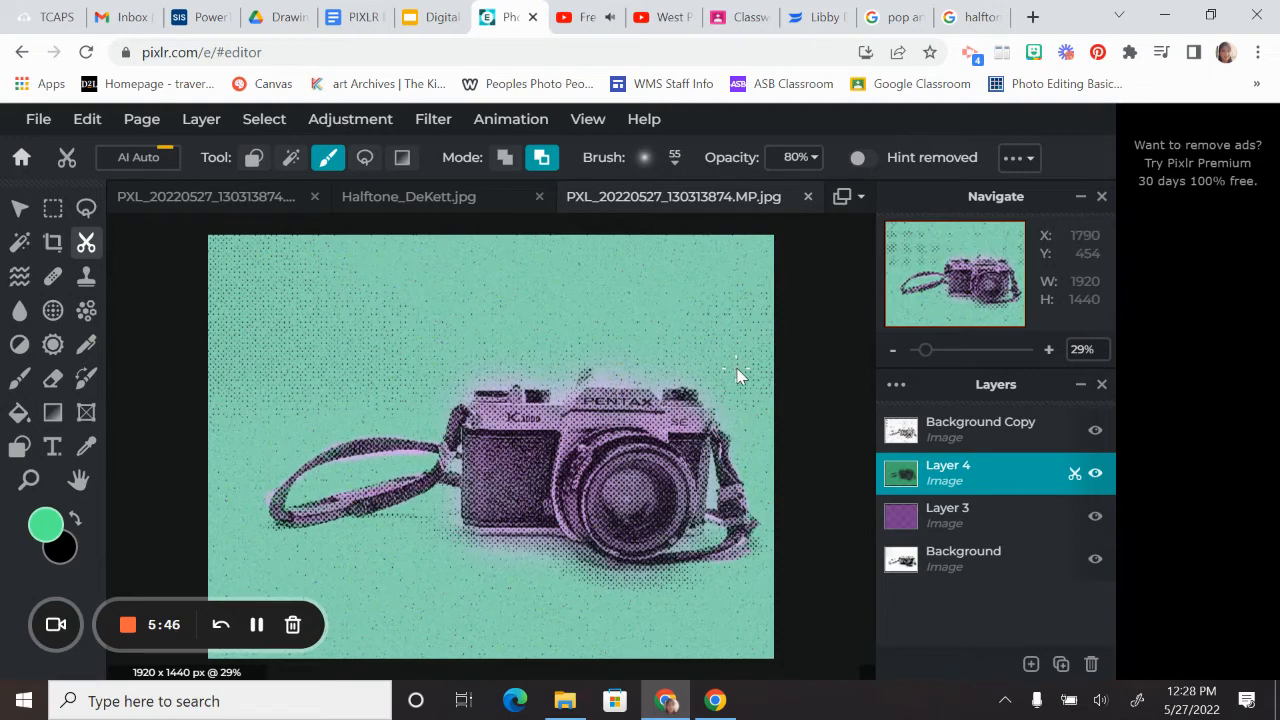
- Add a new layer above the masked green layer and set the foreground colour to near-white #F9FEFB
left_click(201, 118)
left_click(214, 140)
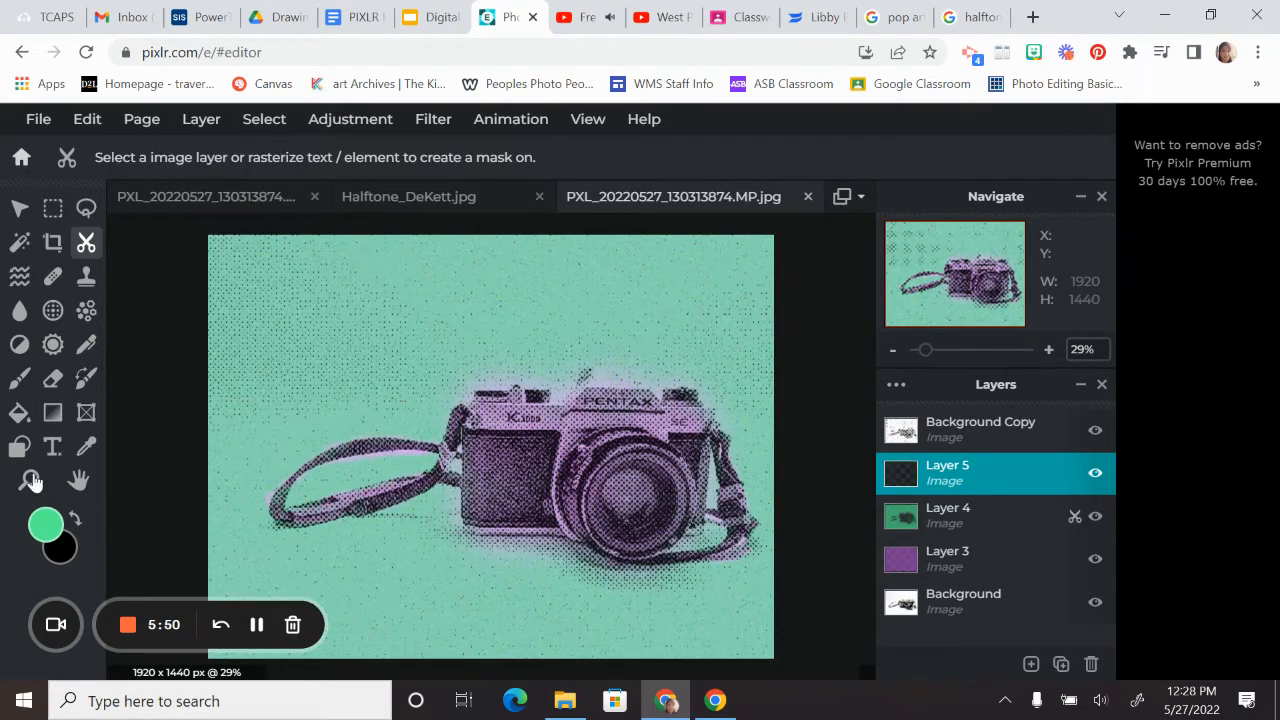
left_click(46, 525)
left_click(674, 290)
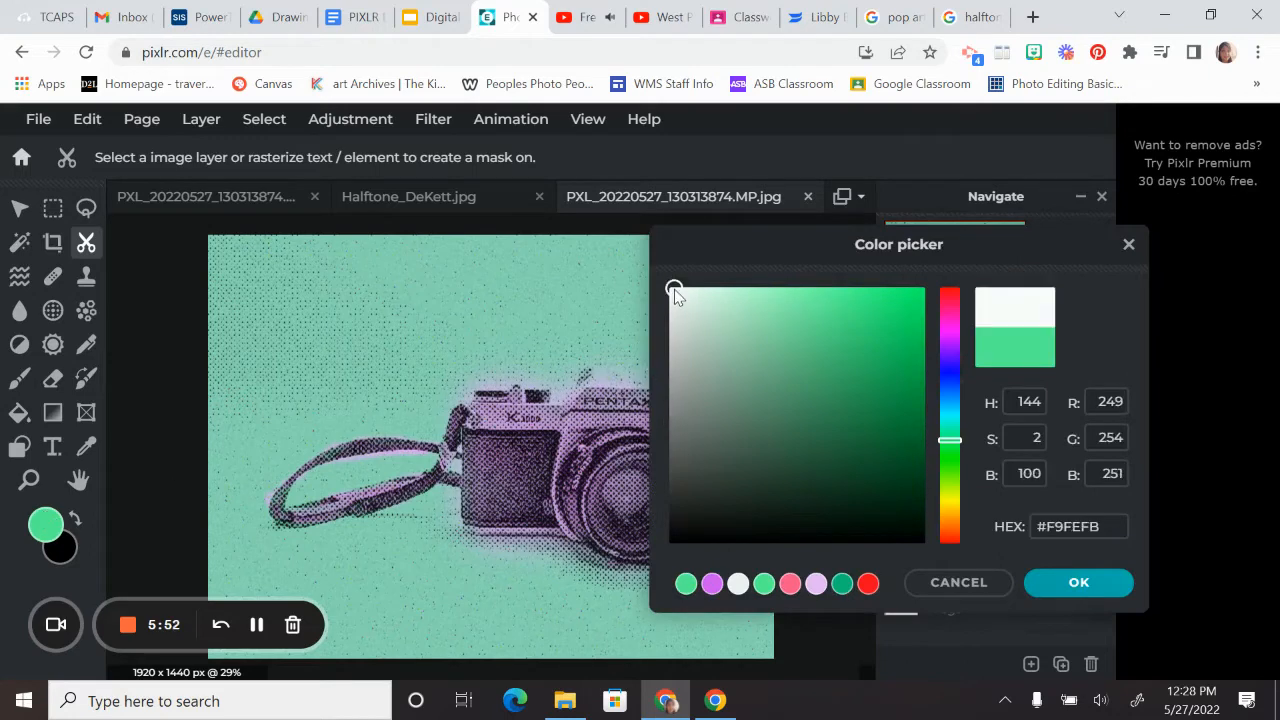
left_click(1060, 582)
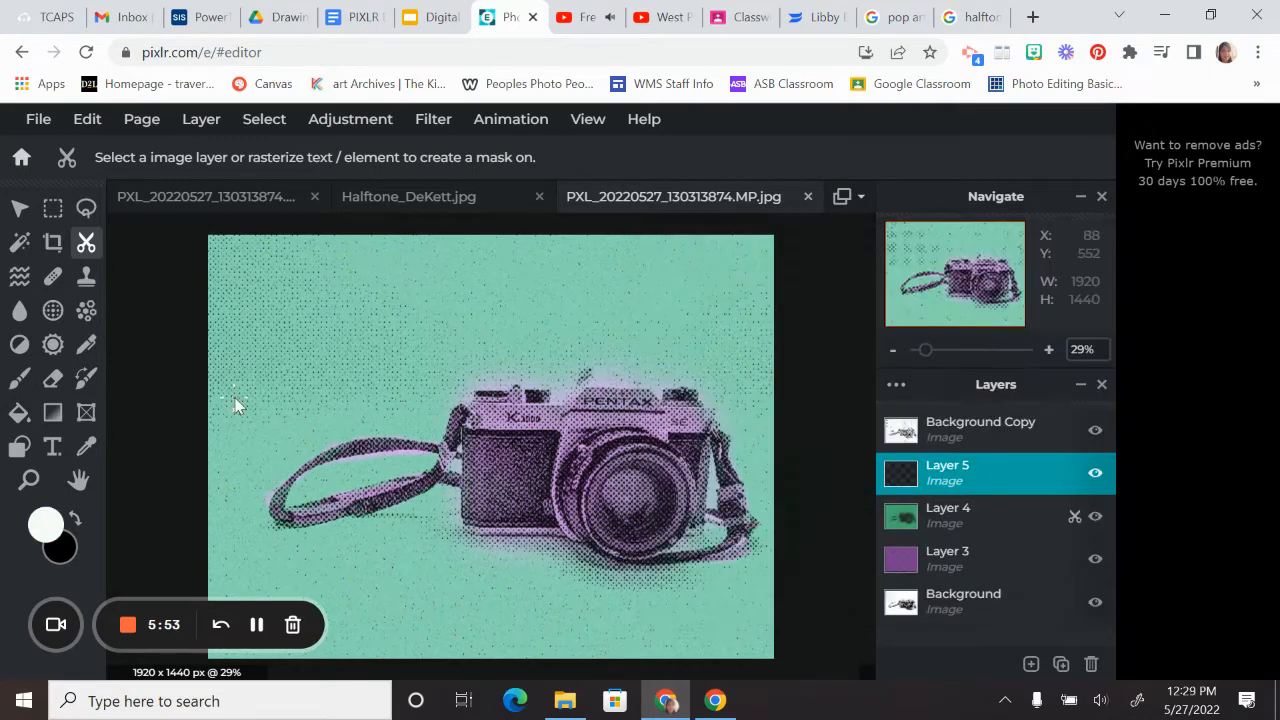
- Choose the Brush tool for the new layer, with opacity 48% and a soft tip of 33 px
left_click(18, 416)
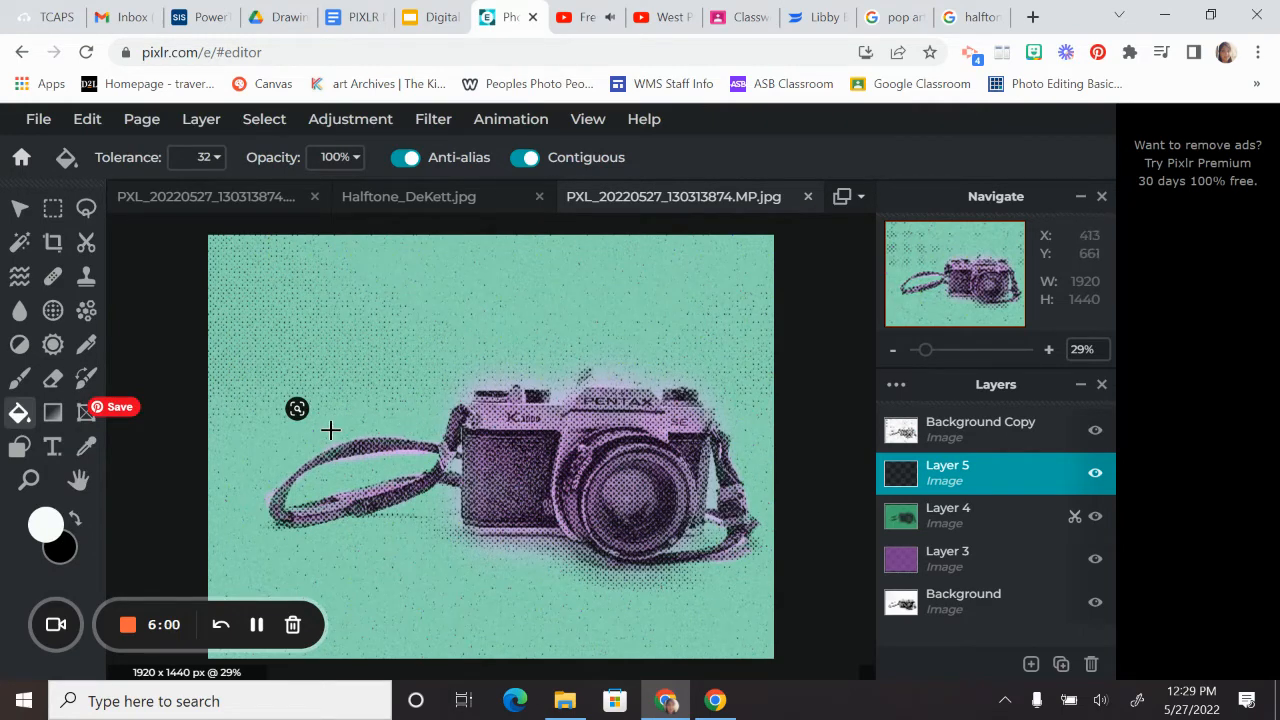
left_click(20, 382)
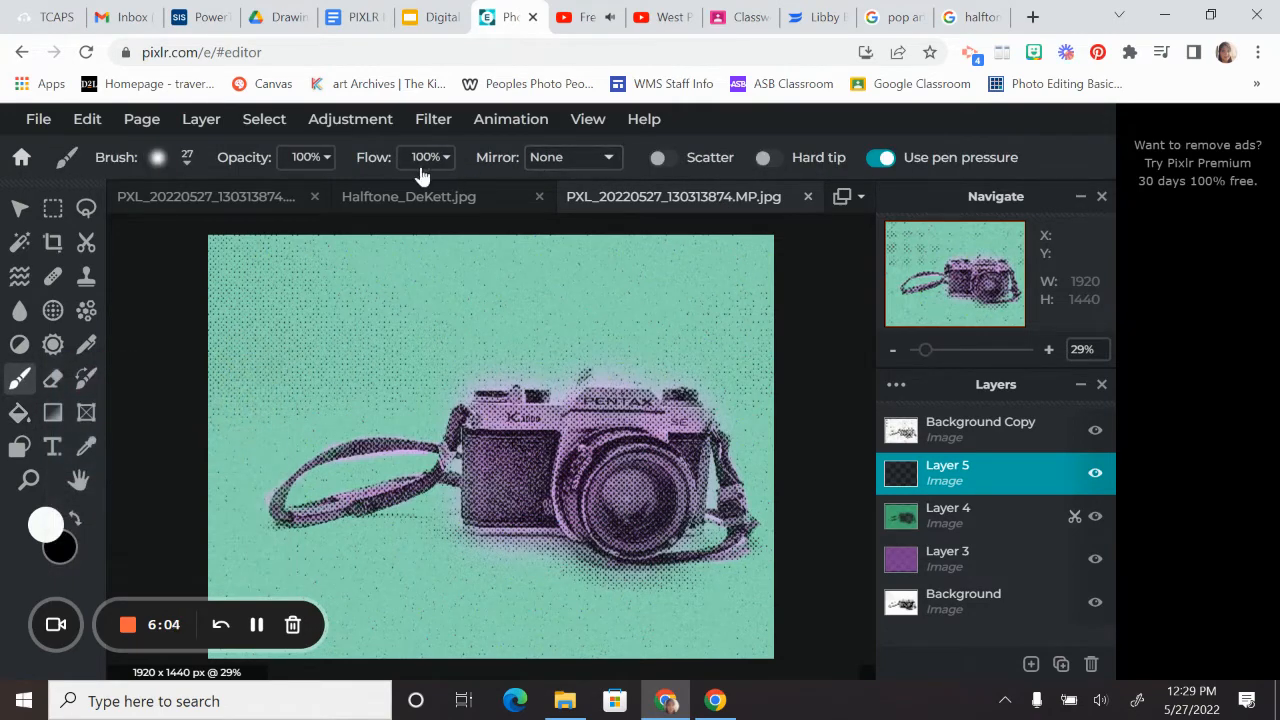
left_click(308, 160)
left_click_drag(327, 191, 243, 195)
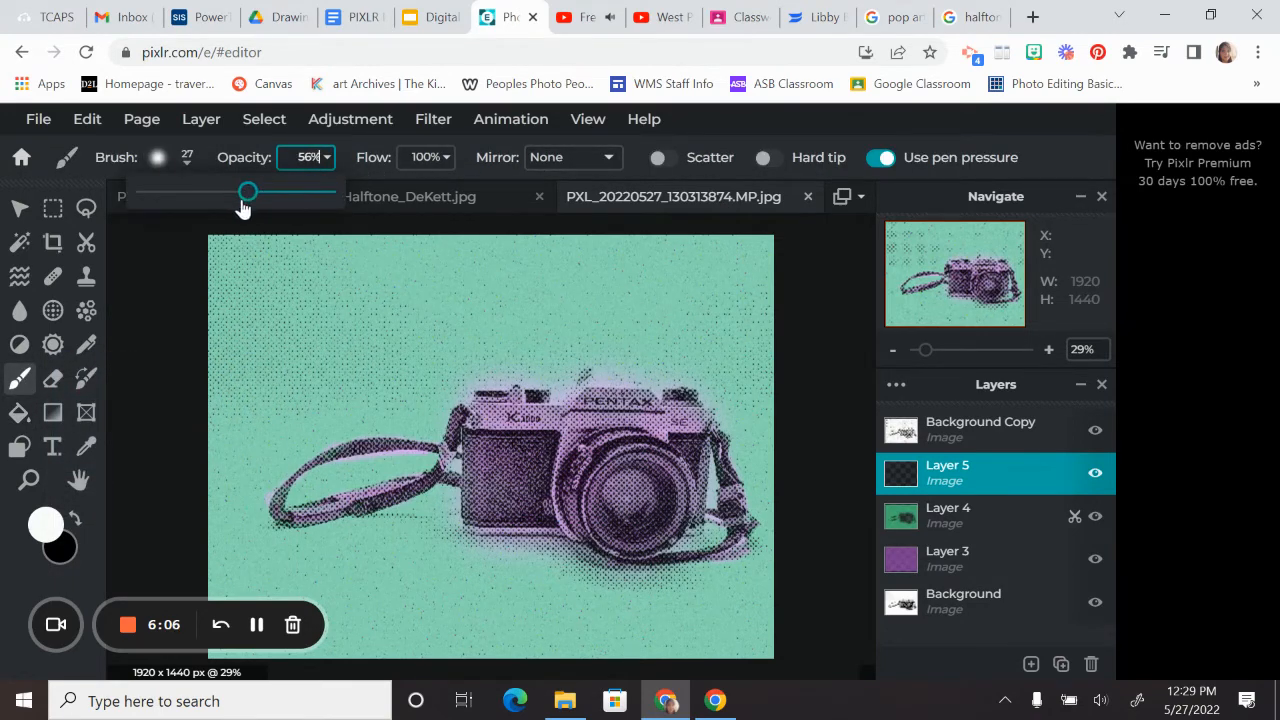
left_click(150, 166)
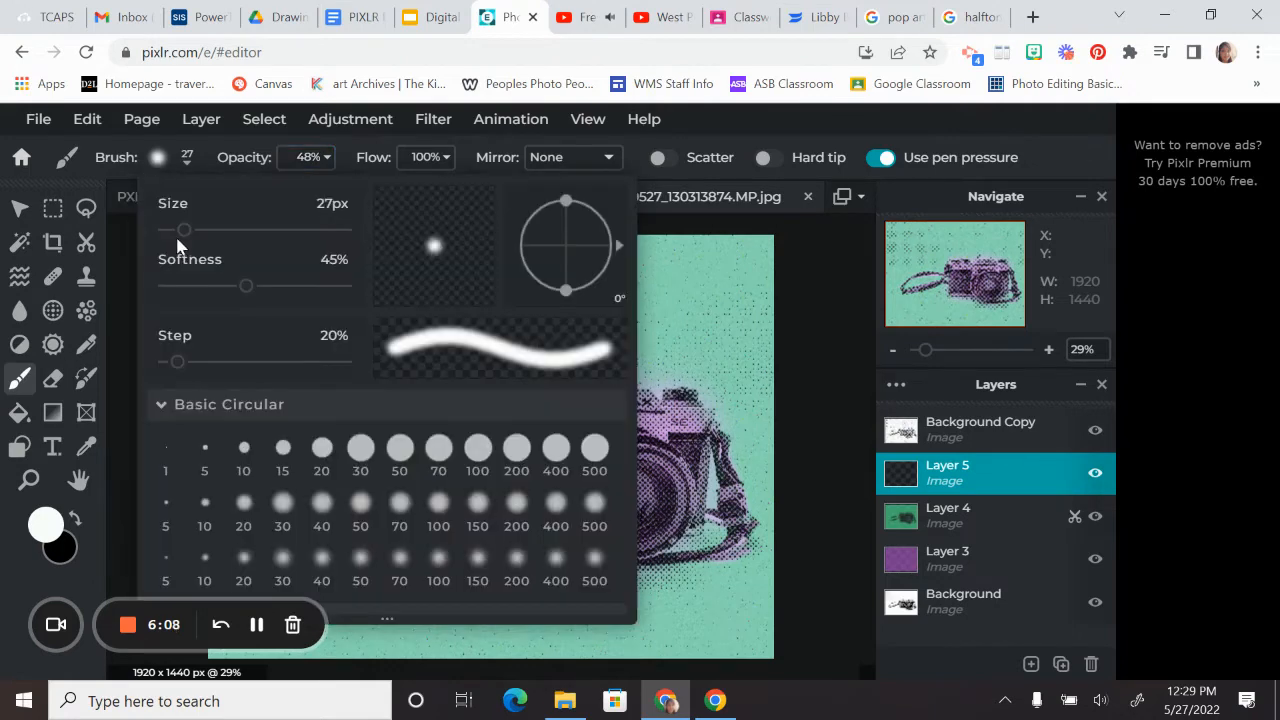
left_click_drag(184, 230, 189, 230)
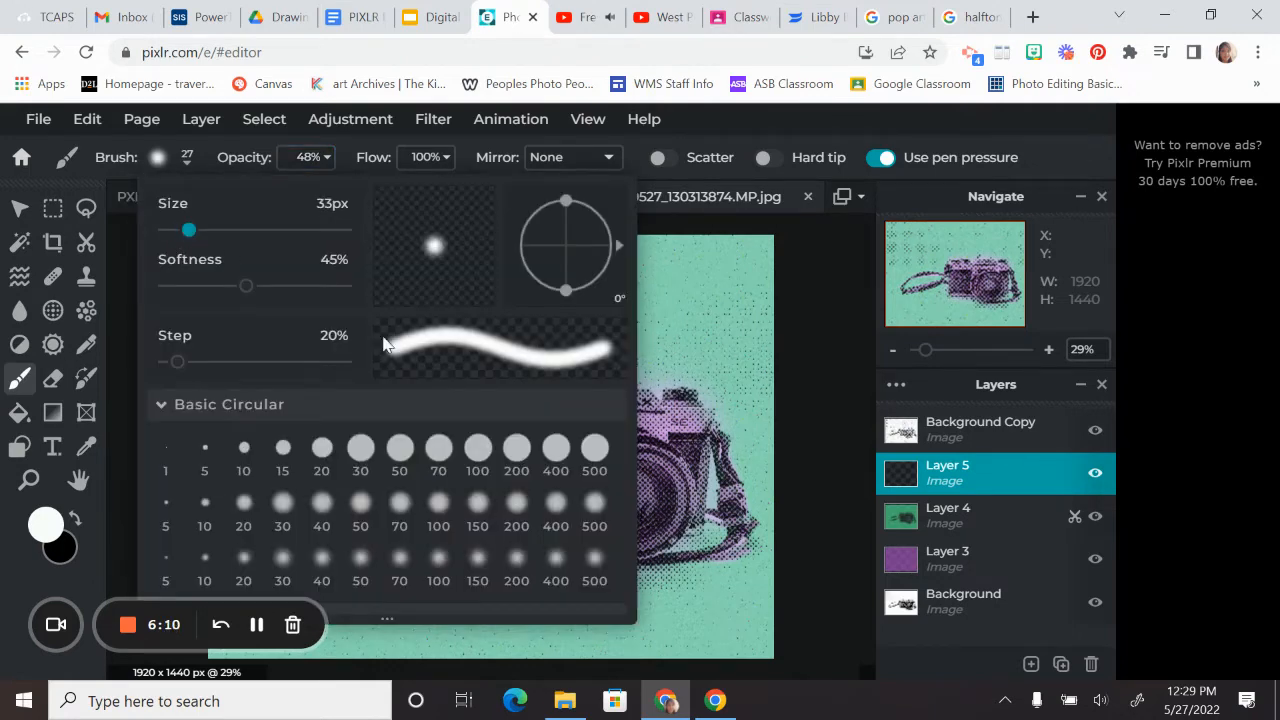
left_click_drag(241, 288, 247, 287)
left_click(779, 373)
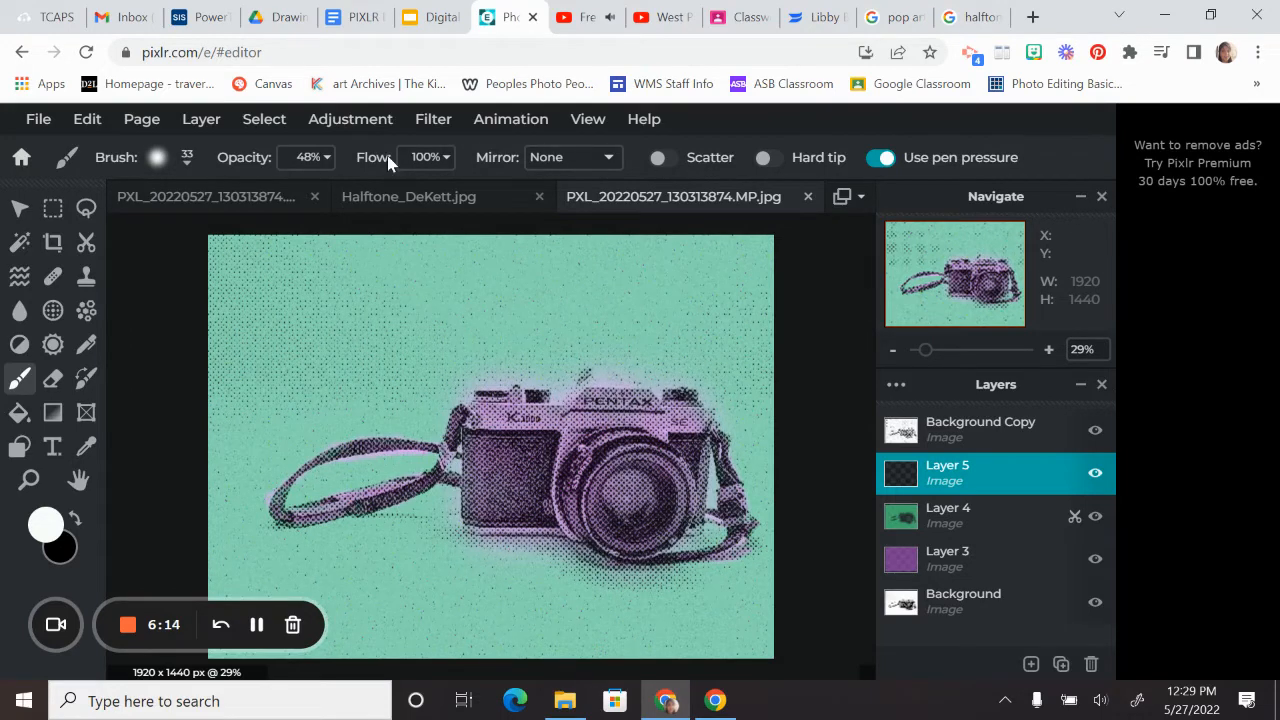
- Enlarge the brush to 330 px and paint a near-white highlight over the centre of the camera lens
left_click(180, 162)
left_click_drag(189, 230, 266, 229)
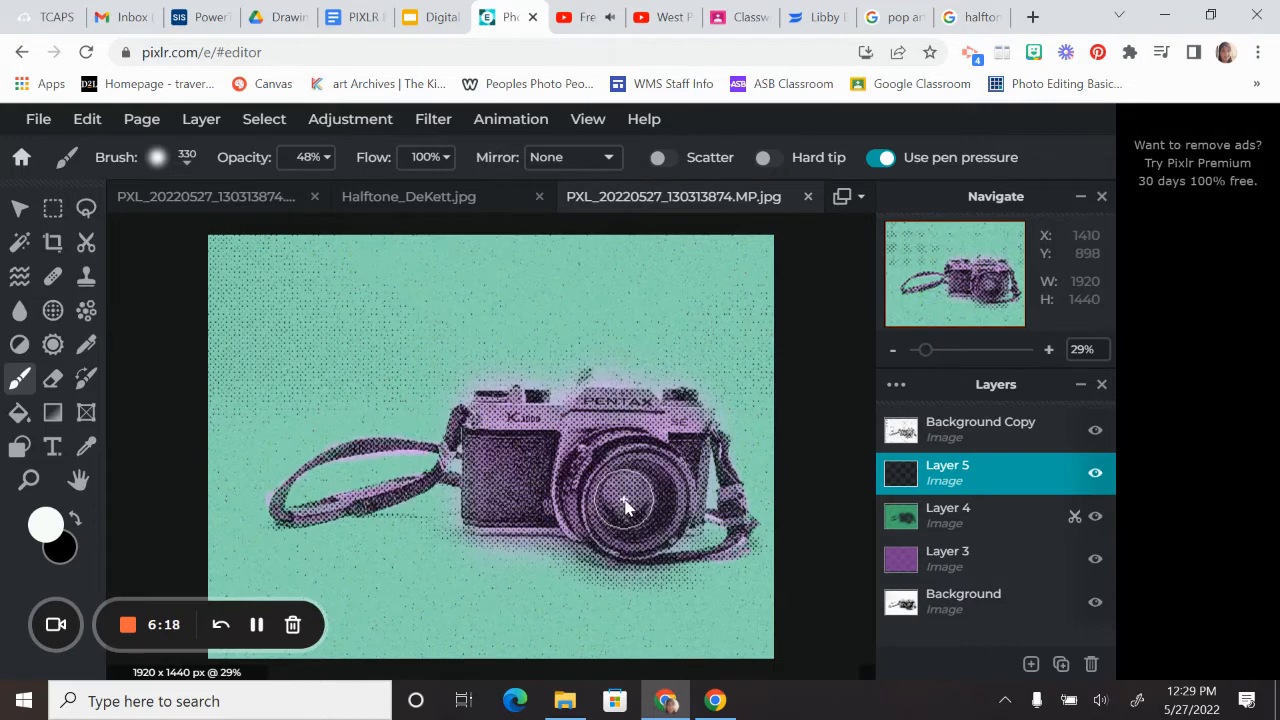
left_click_drag(633, 505, 631, 503)
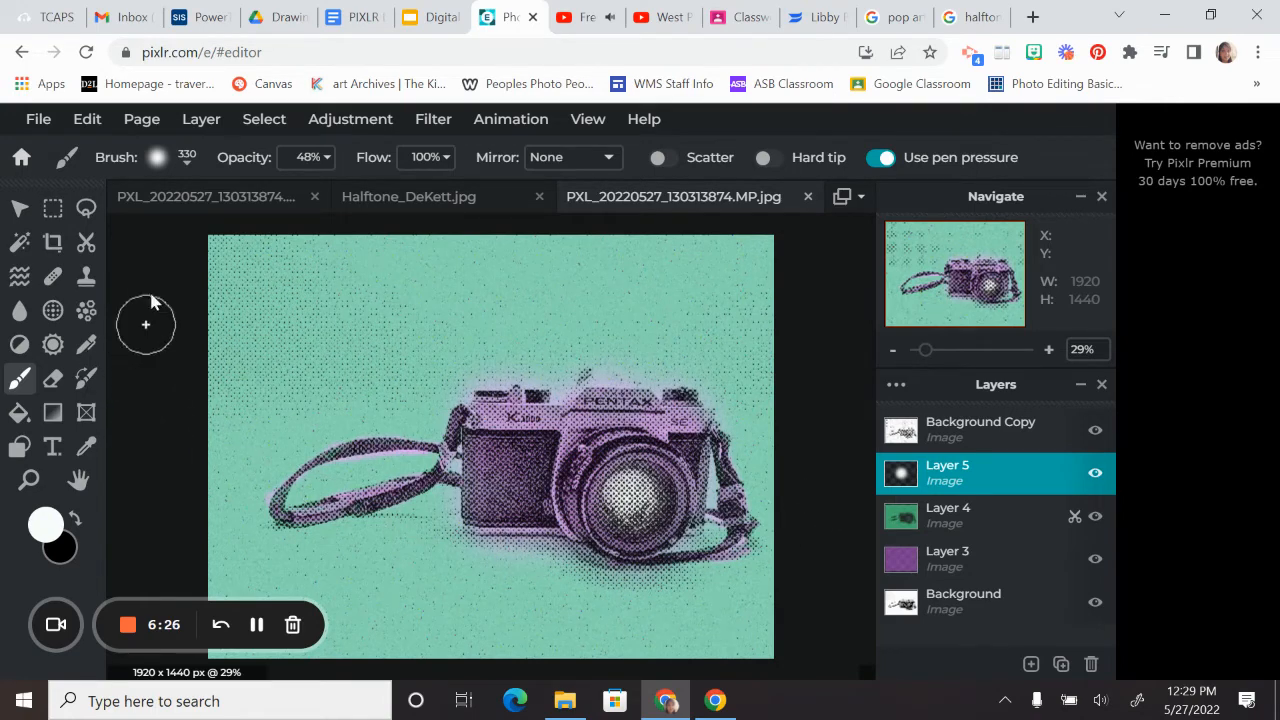
- Reduce the brush to 49 px and dab a small near-white highlight between the dials on the camera's top edge
left_click(172, 158)
left_click_drag(258, 230, 201, 230)
left_click(794, 464)
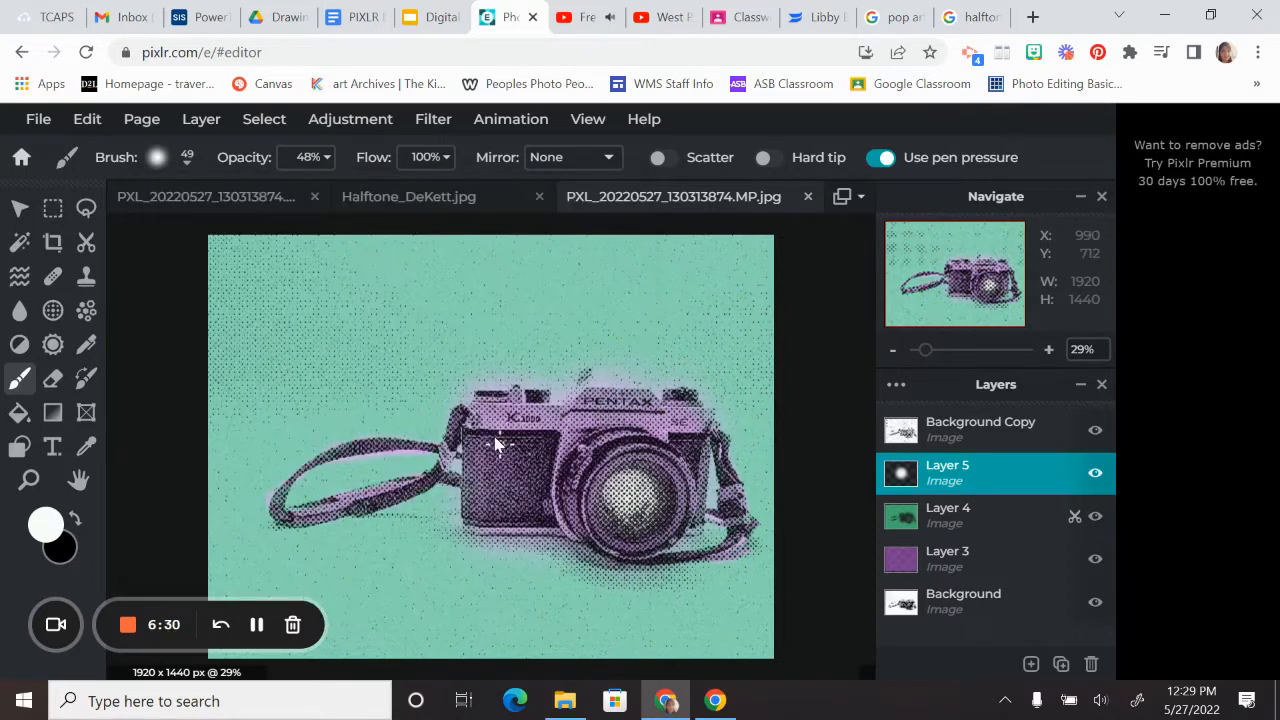
left_click(515, 392)
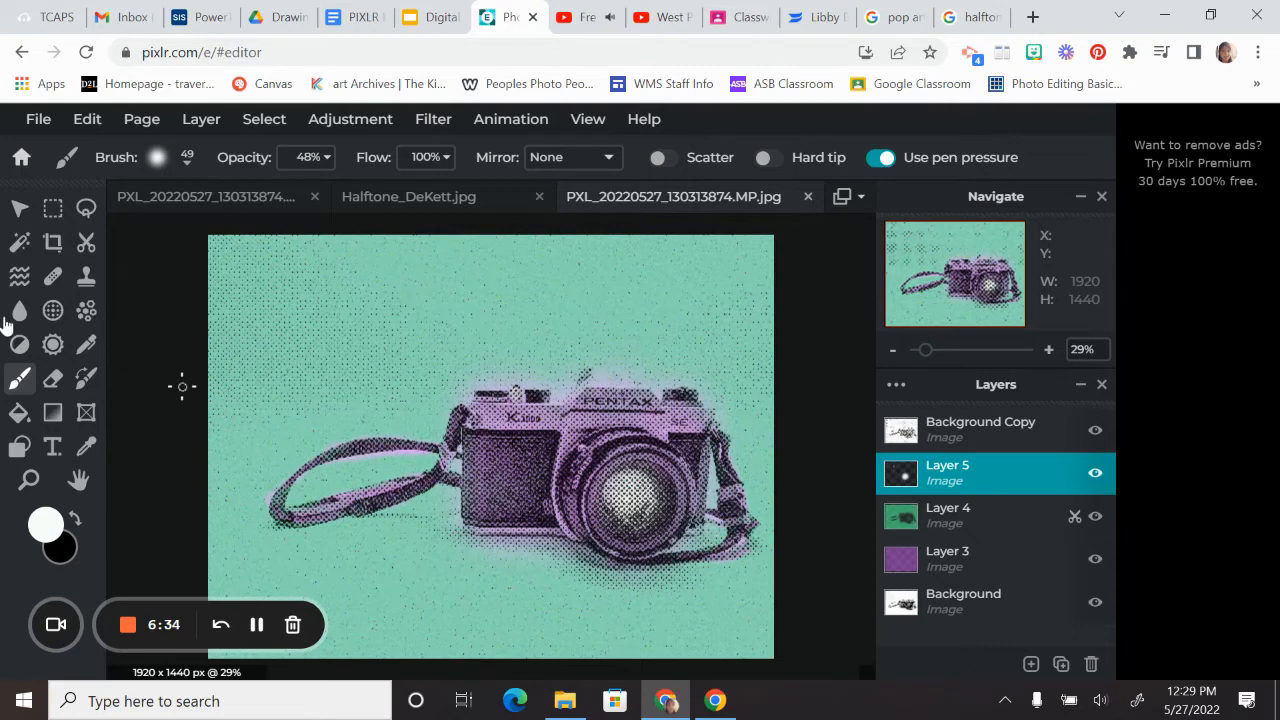
- Review the save options for a JPG at 100% quality and 1920 x 1440 px, and cancel without saving
left_click(38, 119)
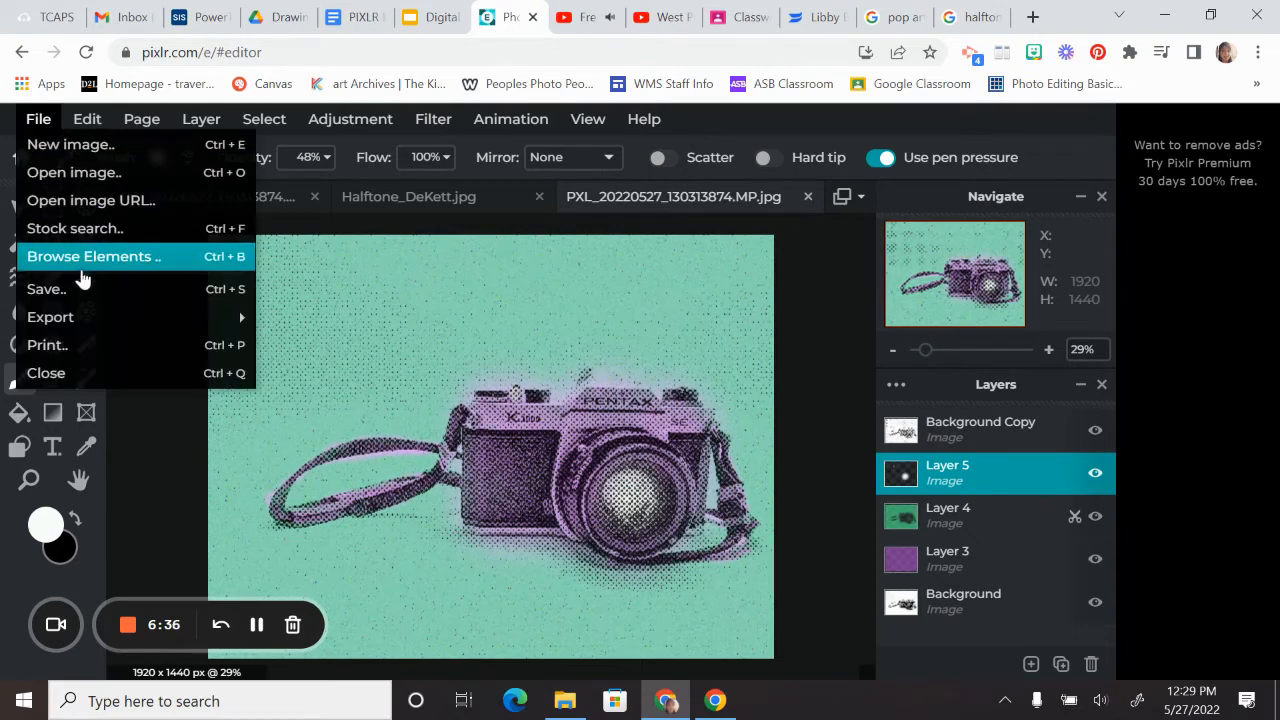
left_click(44, 289)
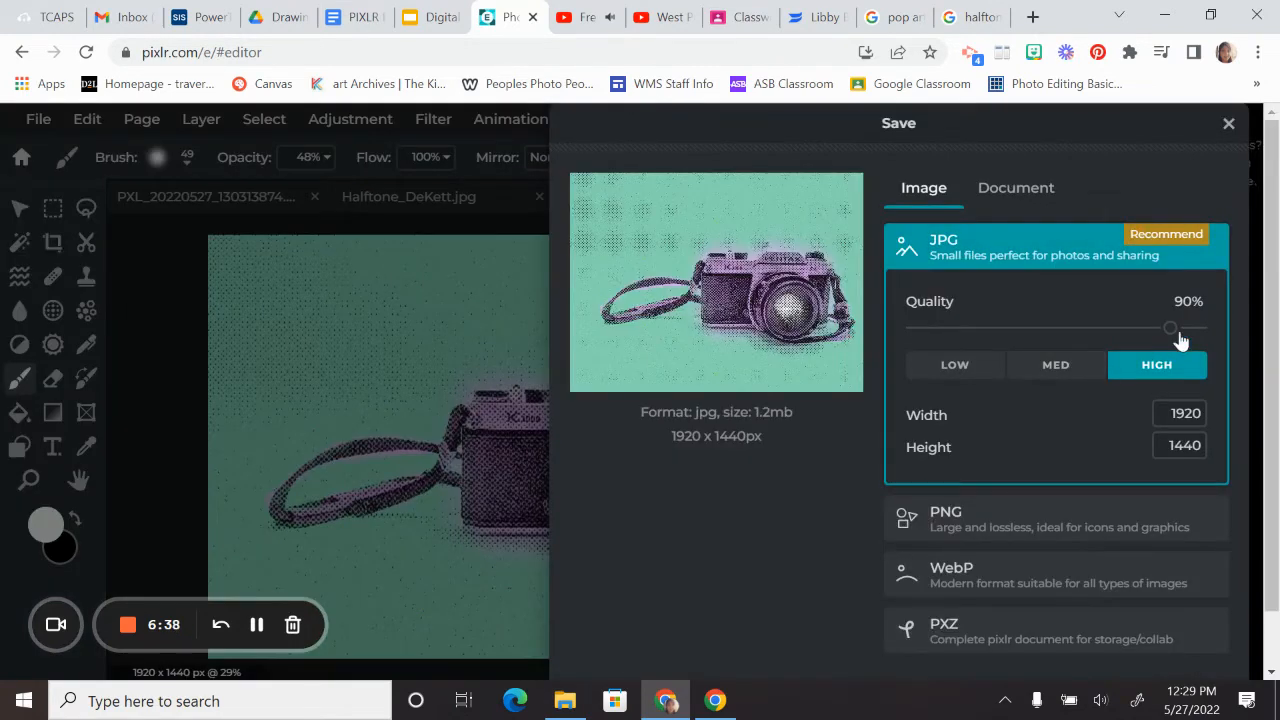
scroll(977, 300, "down", 1)
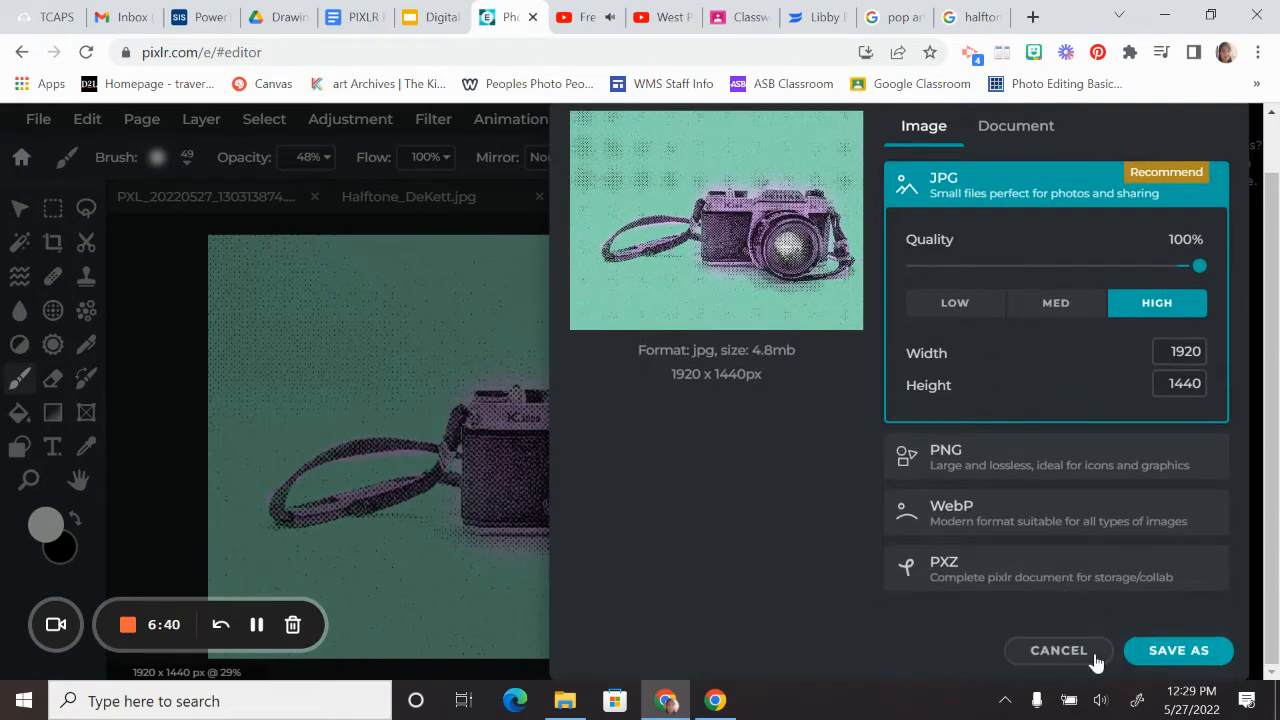
left_click(1062, 651)
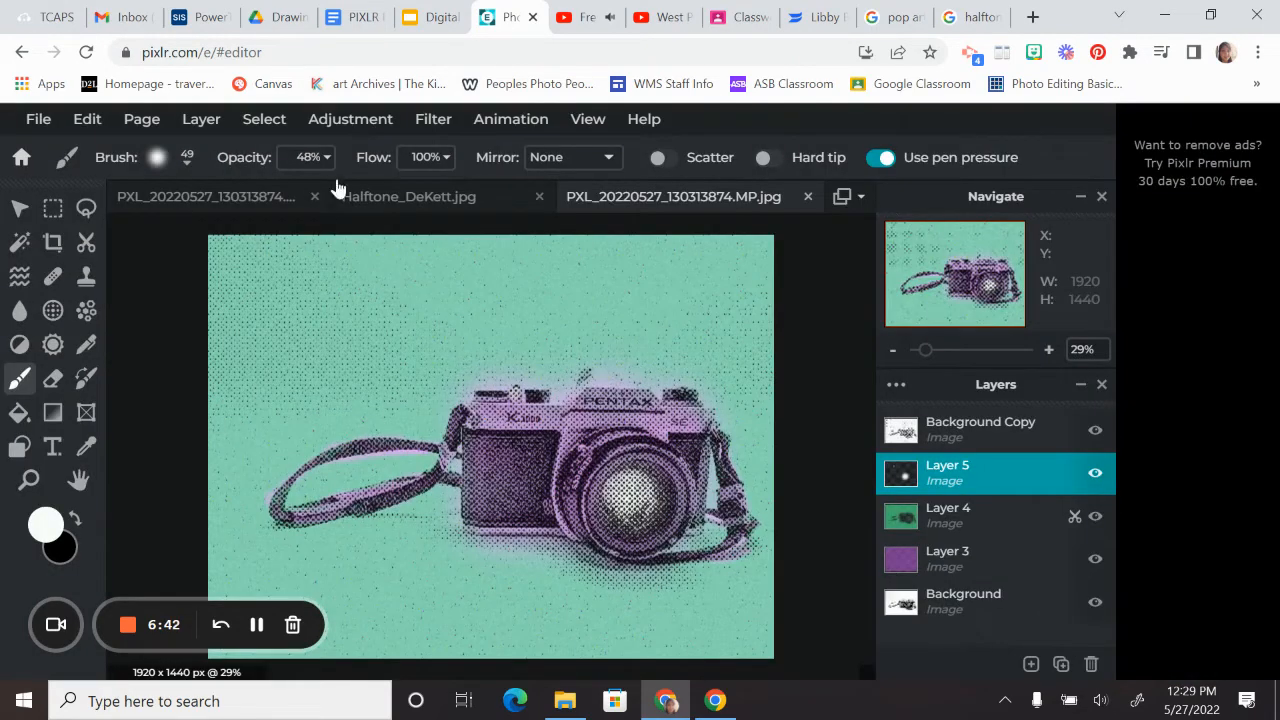
- Look at the finished Halftone_DeKett.jpg portrait for comparison and return to the camera image
left_click(409, 200)
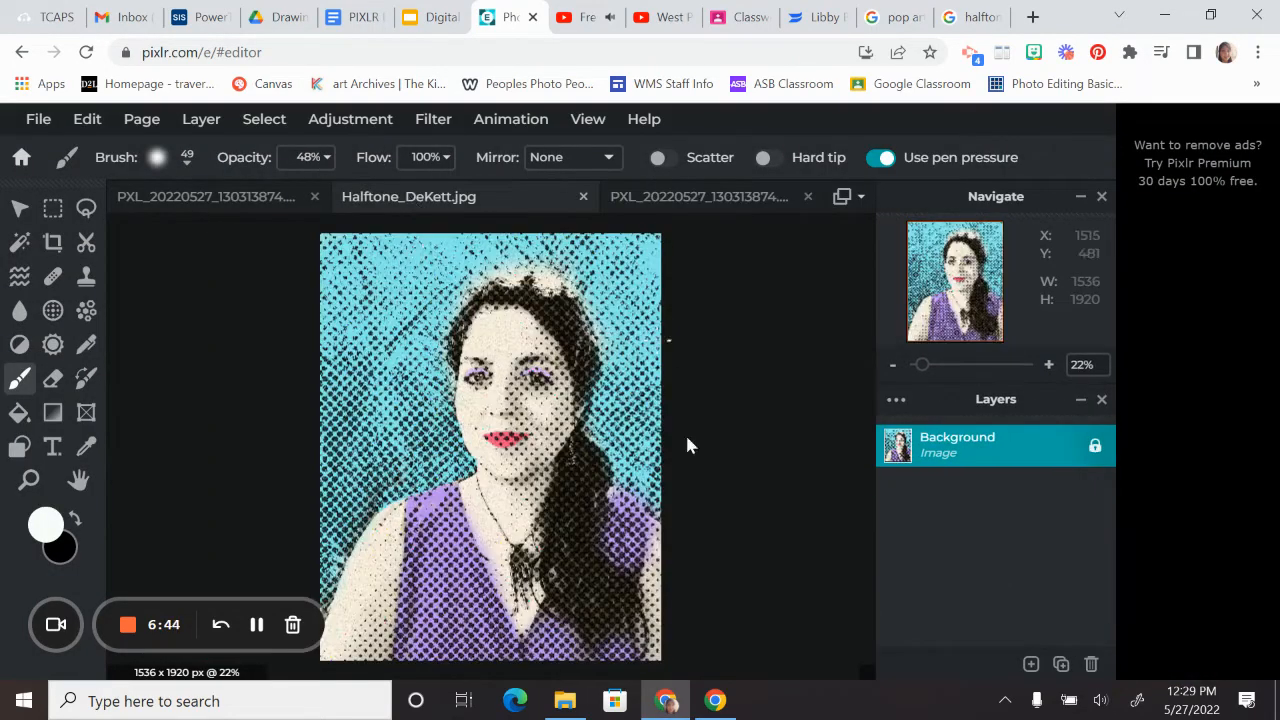
left_click(699, 200)
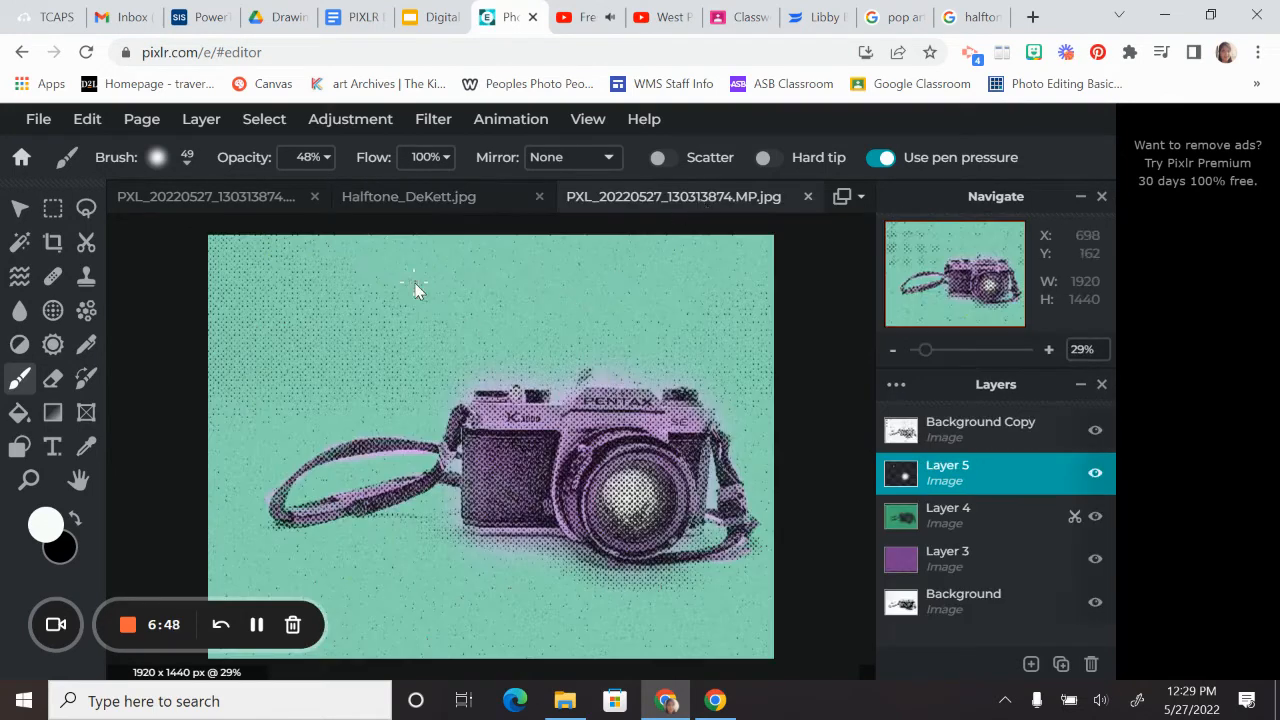